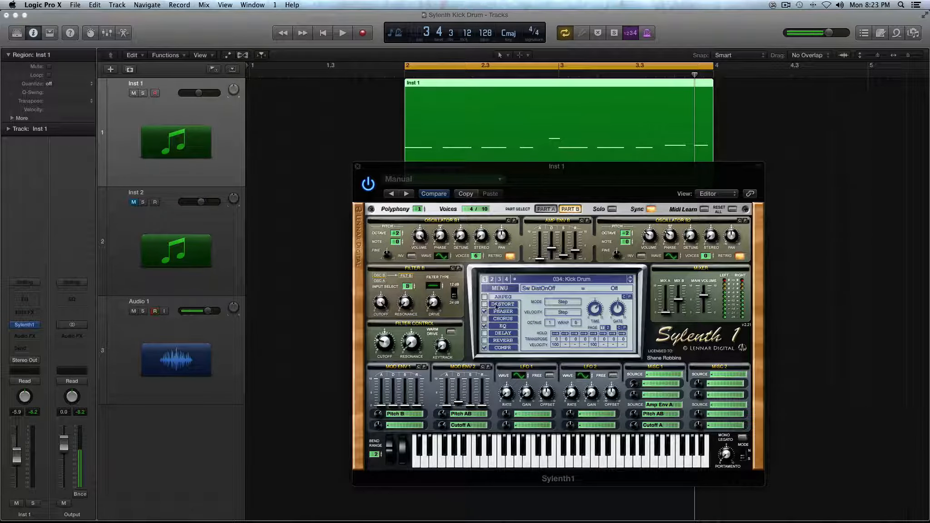
- Audition the Inst 1 kick patch while toggling the Sylenth1 distortion effect to compare the sound
drag(460, 166, 456, 186)
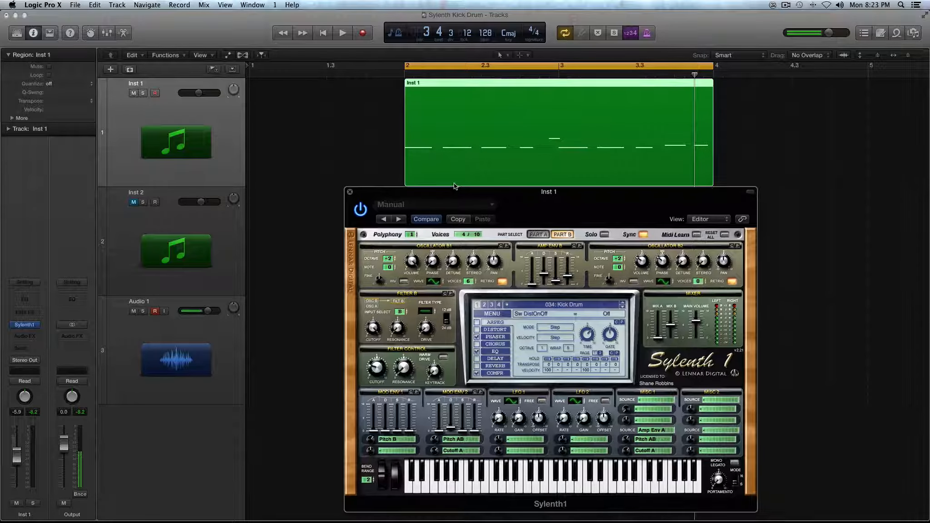
click(476, 329)
key(space)
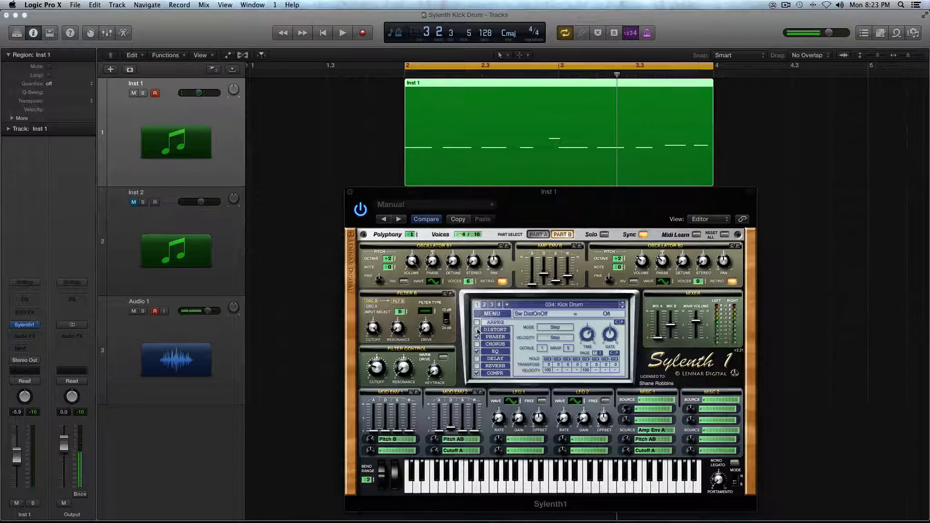
click(478, 330)
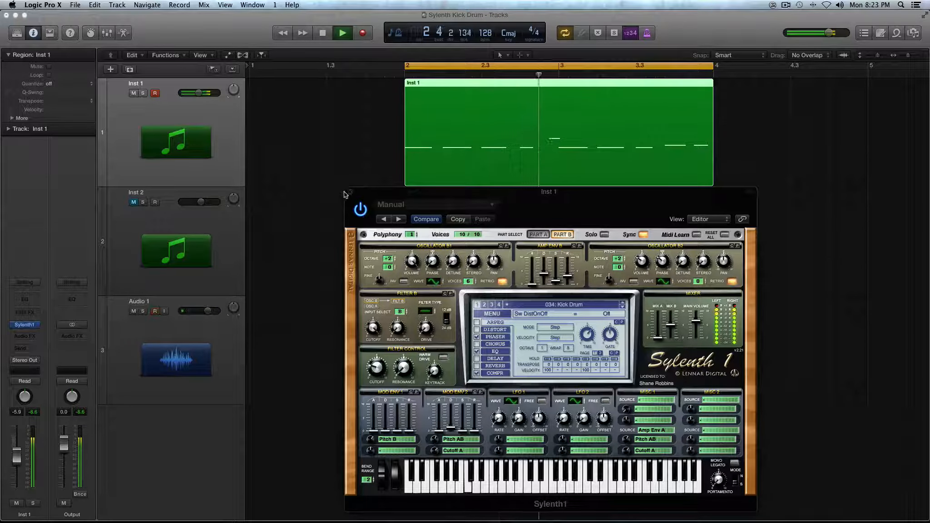
key(space)
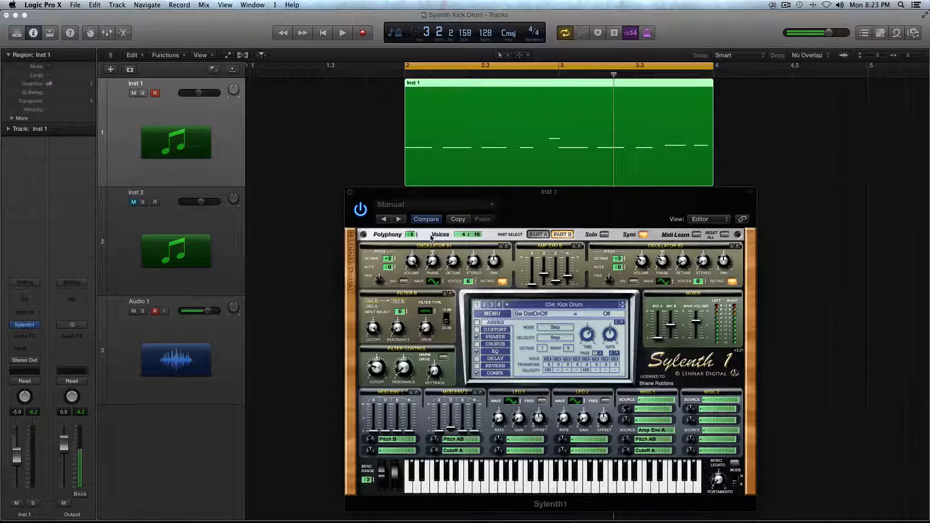
- Compare the Part A and Part B settings of the Inst 1 kick patch and close its Sylenth1 window
click(546, 234)
click(562, 234)
click(538, 235)
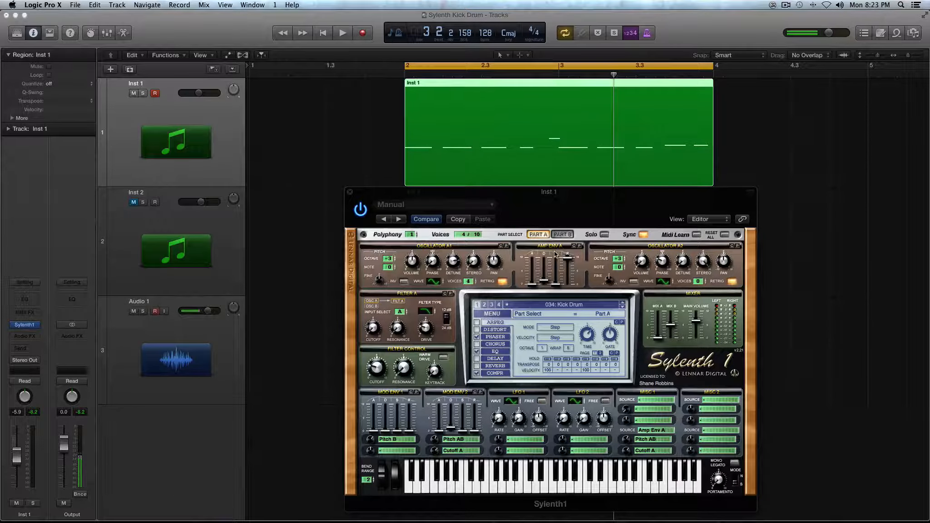
click(349, 191)
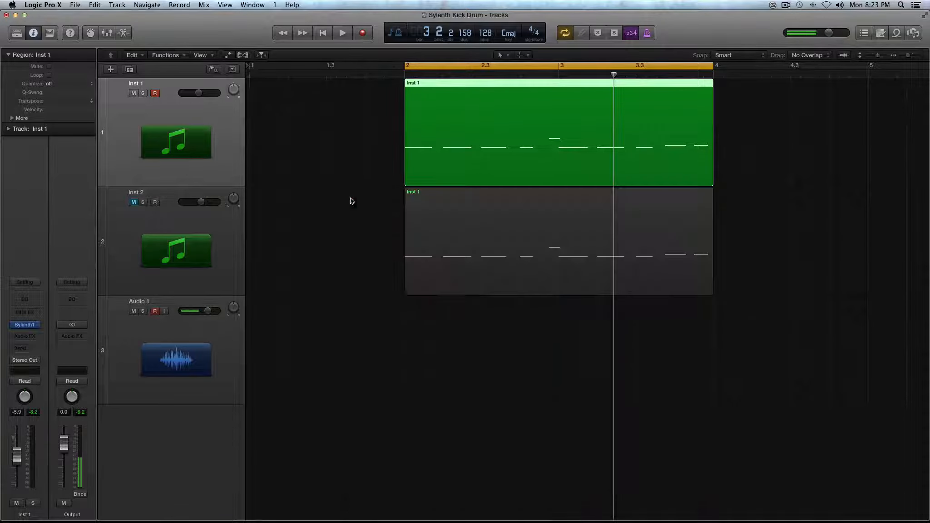
- Select and unmute the Inst 2 track, mute Inst 1, and audition the Inst 2 region
click(121, 195)
click(133, 202)
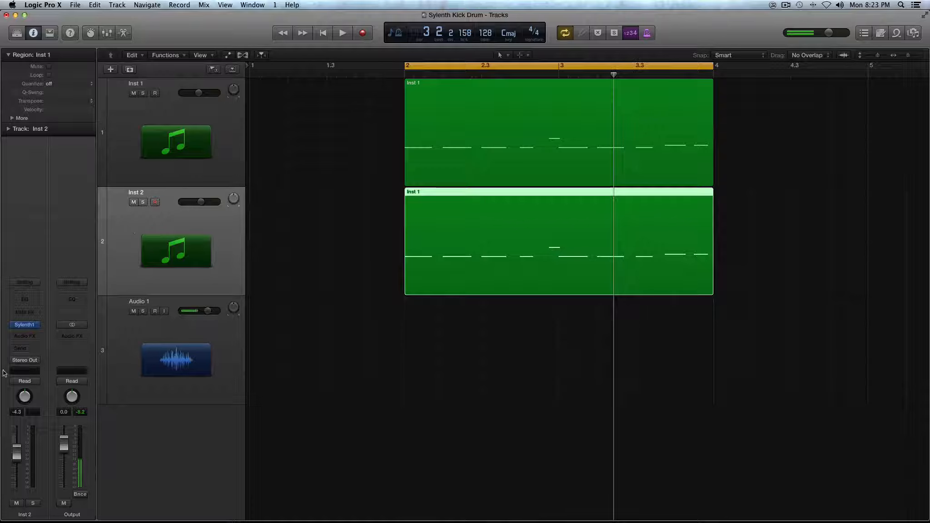
click(133, 92)
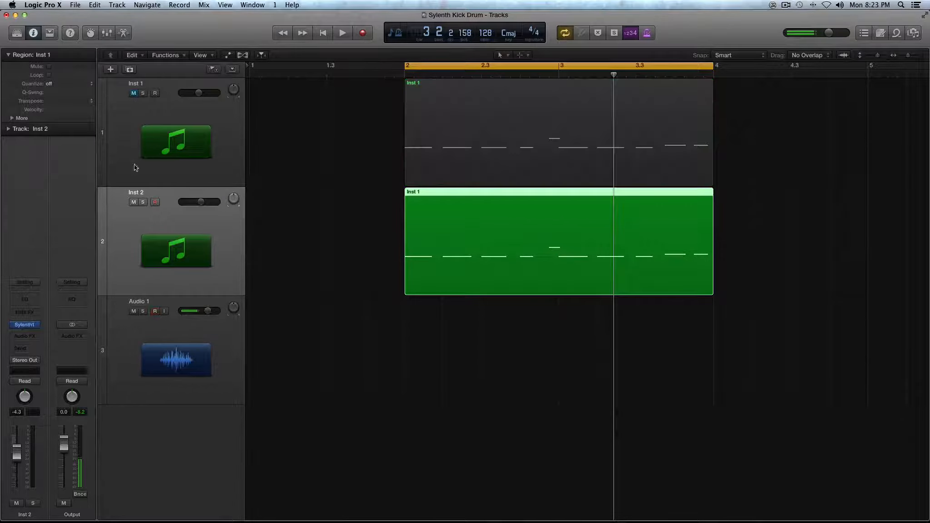
key(space)
- Open the Sylenth1 instrument on Inst 2 and set its polyphony to 1
click(24, 325)
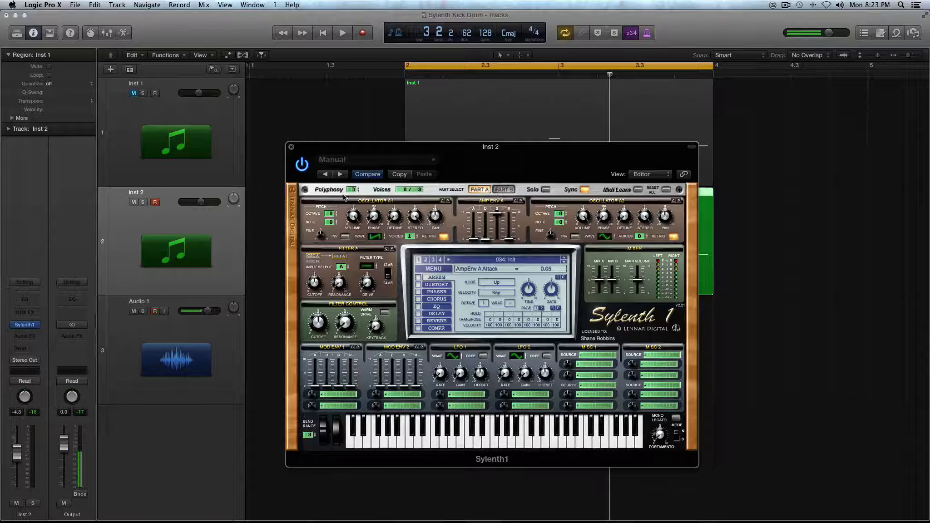
drag(351, 190, 355, 209)
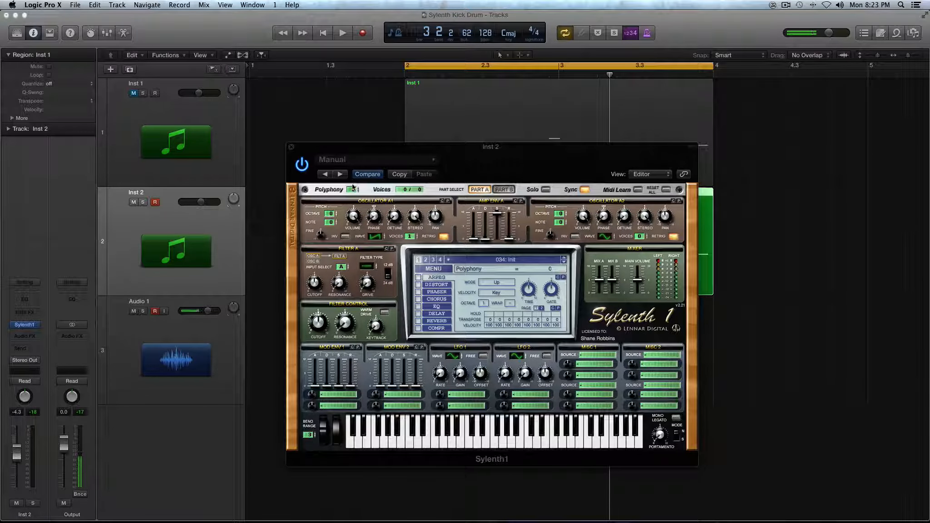
click(358, 188)
- Set Oscillator A1 to a Sine wave at octave -3, with detune at 0.00, and check its stereo amount
drag(377, 239, 380, 259)
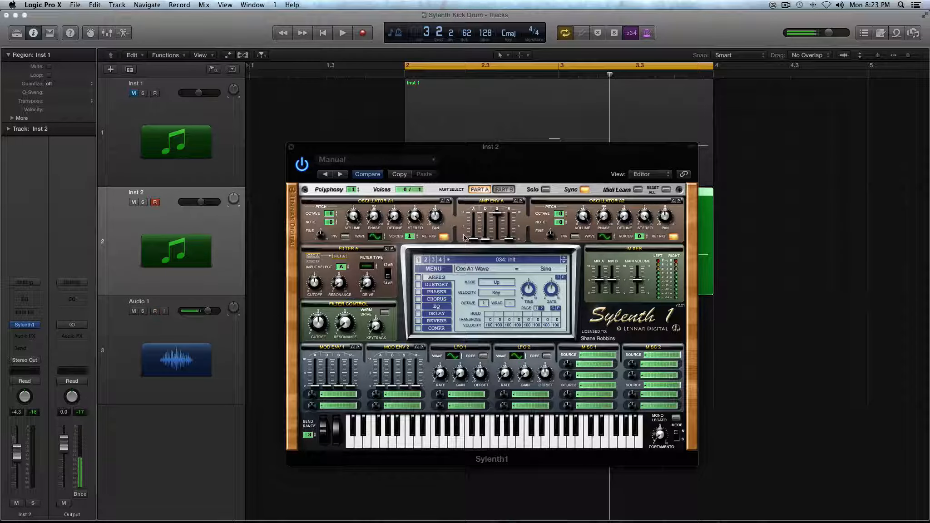
drag(330, 213, 329, 236)
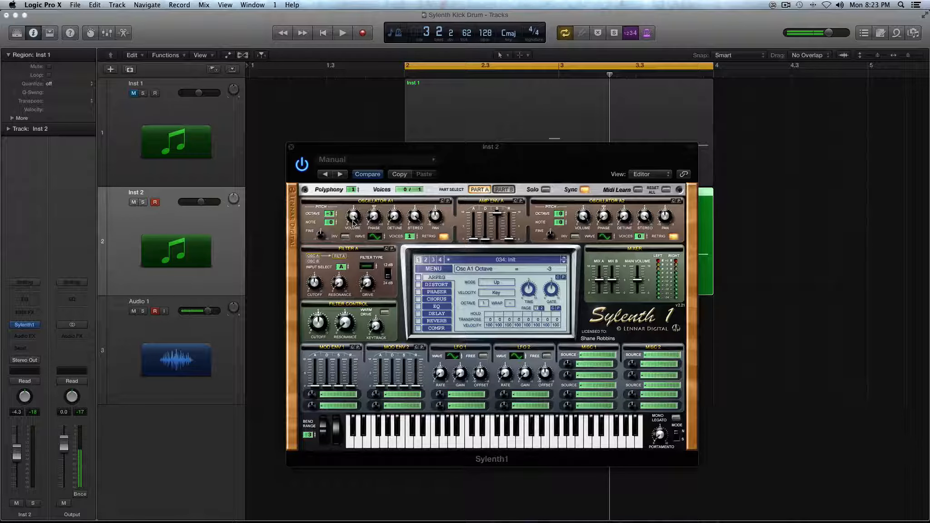
click(395, 223)
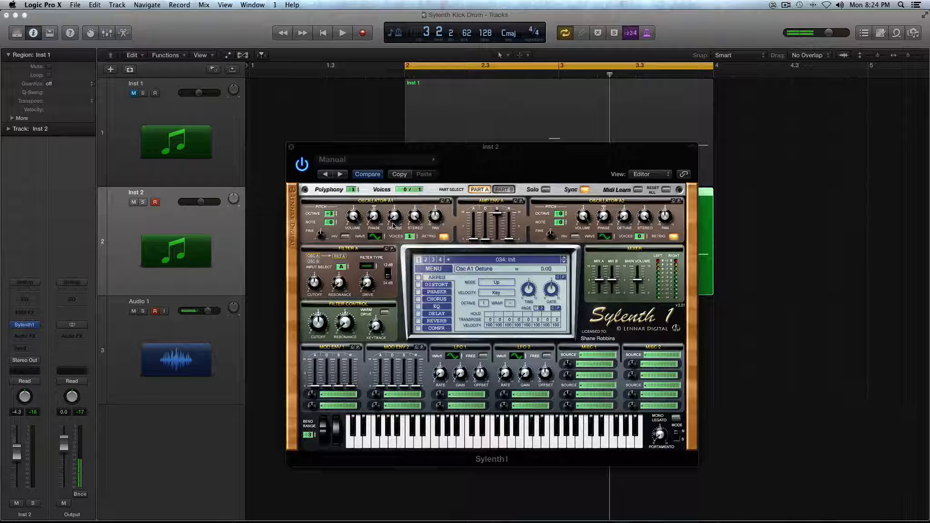
click(420, 222)
- Shape Amp Envelope A with a short decay, sustain 0.00 and release 4.53, and raise the Inst 2 volume to -2.6 dB
drag(486, 238, 499, 315)
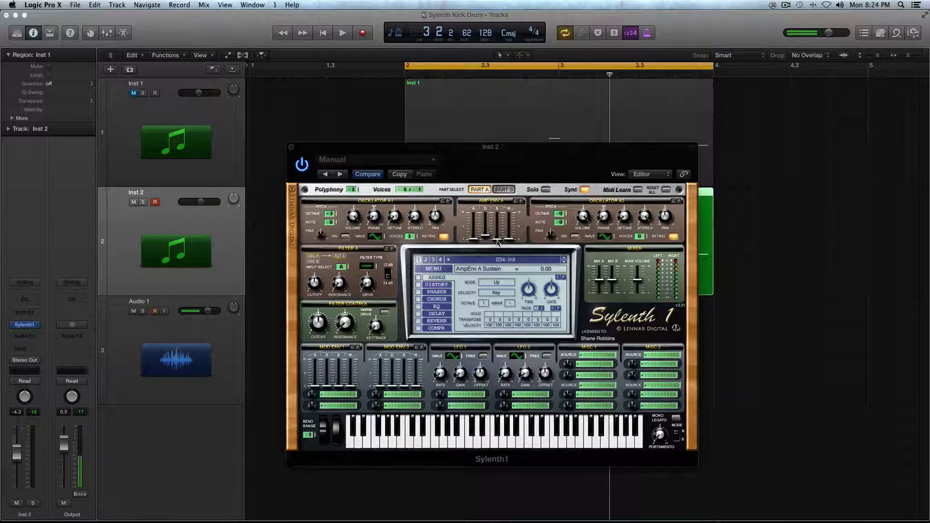
drag(497, 242, 503, 206)
key(space)
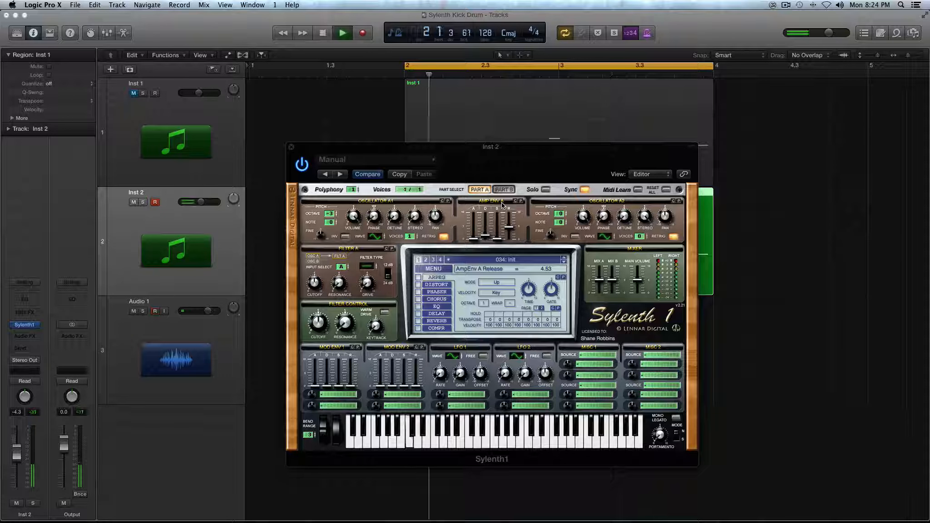
key(space)
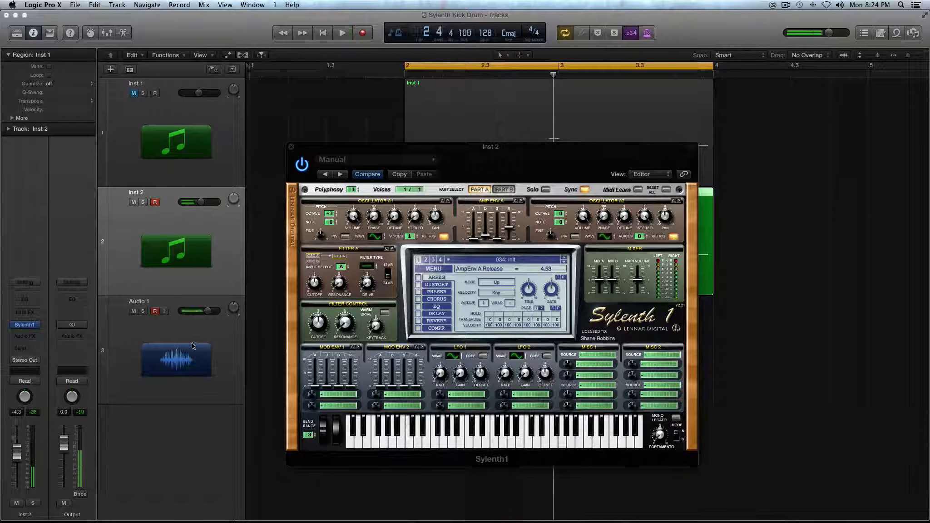
drag(17, 447, 17, 444)
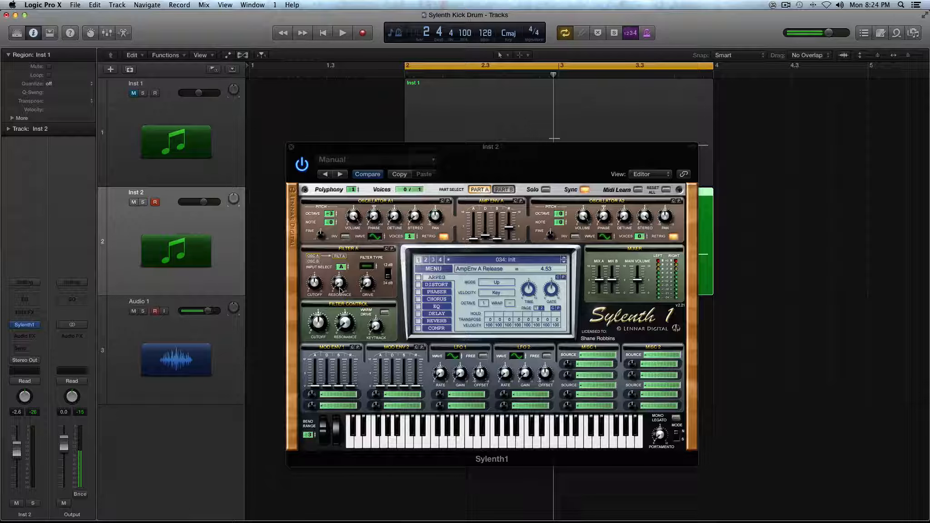
- Set the Filter A cutoff to 2.71 Hz and pull the Mix A level all the way down
drag(318, 286, 319, 322)
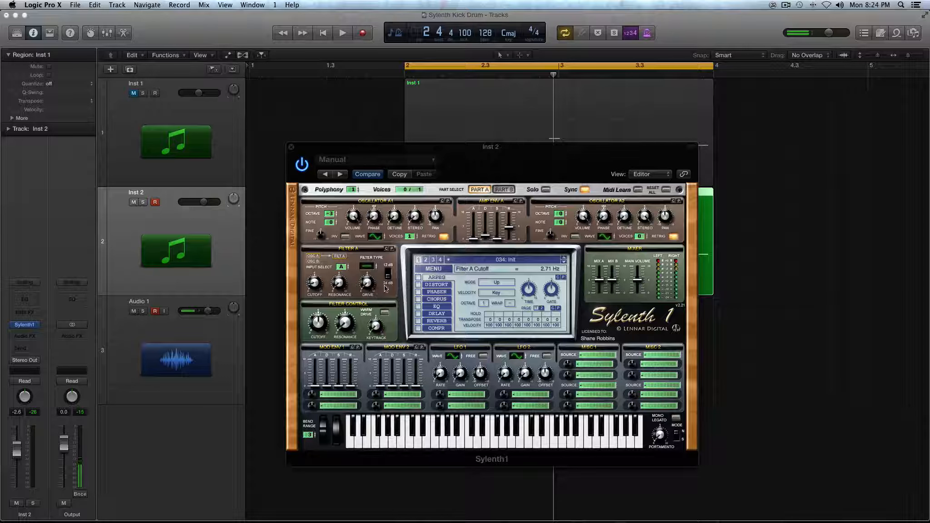
drag(600, 279, 601, 315)
- In Part B, set Oscillator B1 to a Sine wave at octave -2 with 6 voices, and audition the sound
click(500, 191)
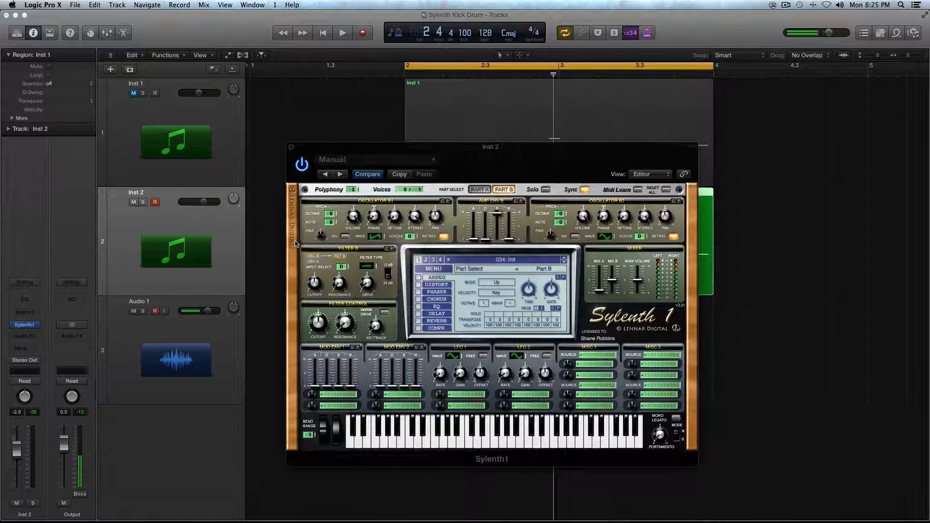
click(330, 216)
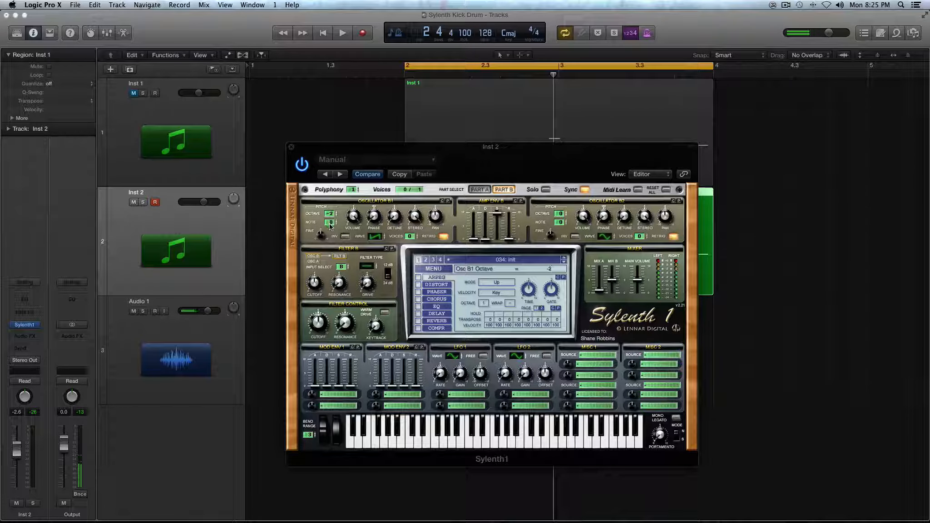
drag(373, 235, 371, 272)
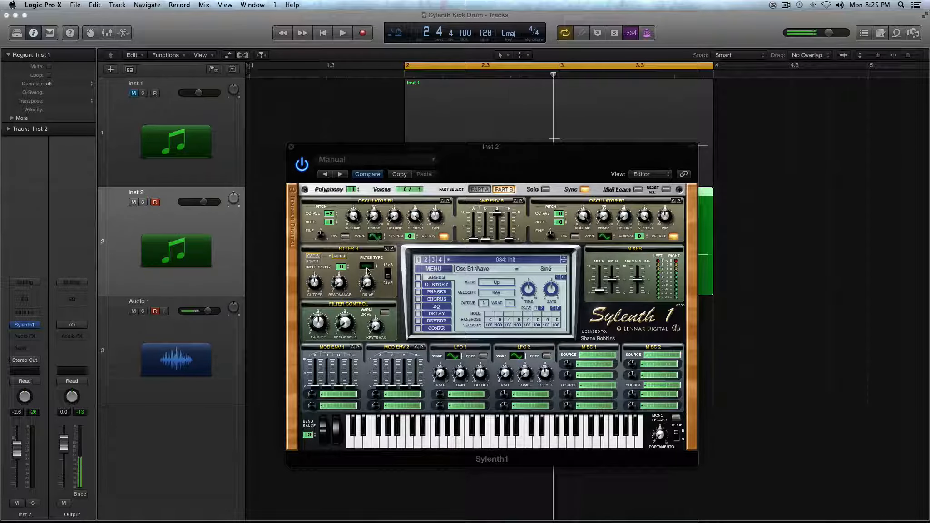
click(394, 217)
click(416, 217)
click(410, 236)
drag(410, 228, 412, 200)
key(space)
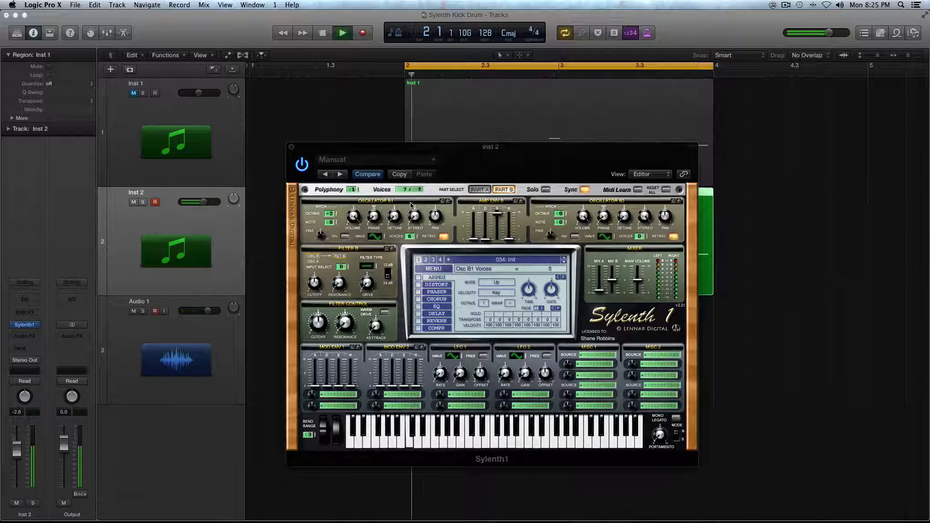
key(space)
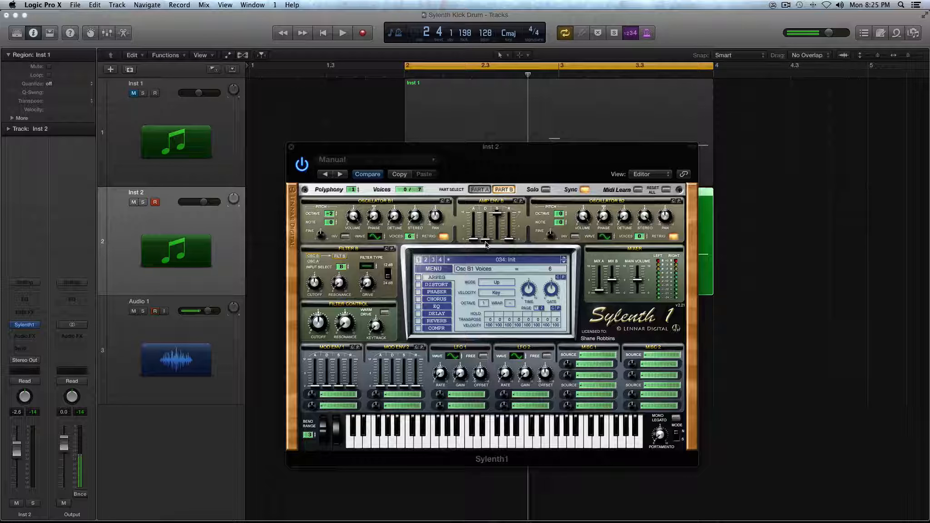
- Set Amp Envelope B to decay 4.14, sustain 1.38 and release 3.26, auditioning the changes
drag(485, 240, 486, 211)
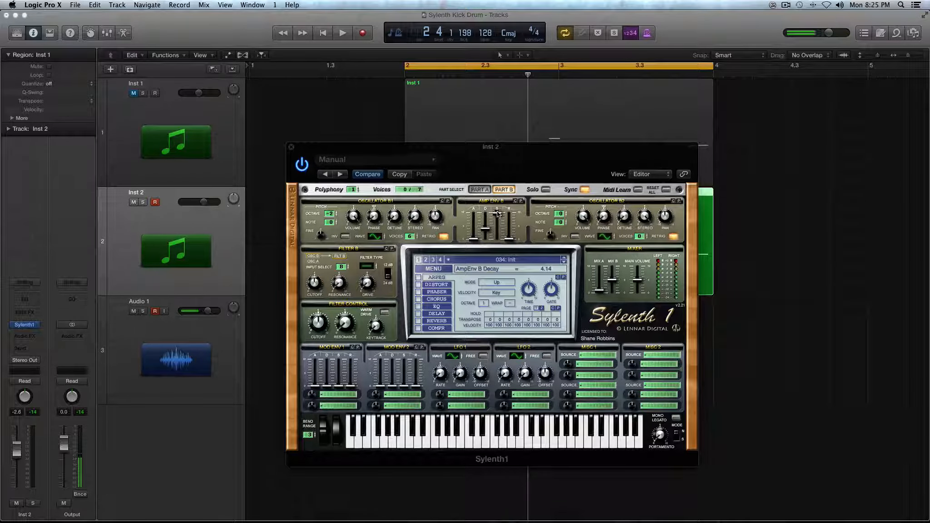
drag(498, 213, 496, 283)
key(space)
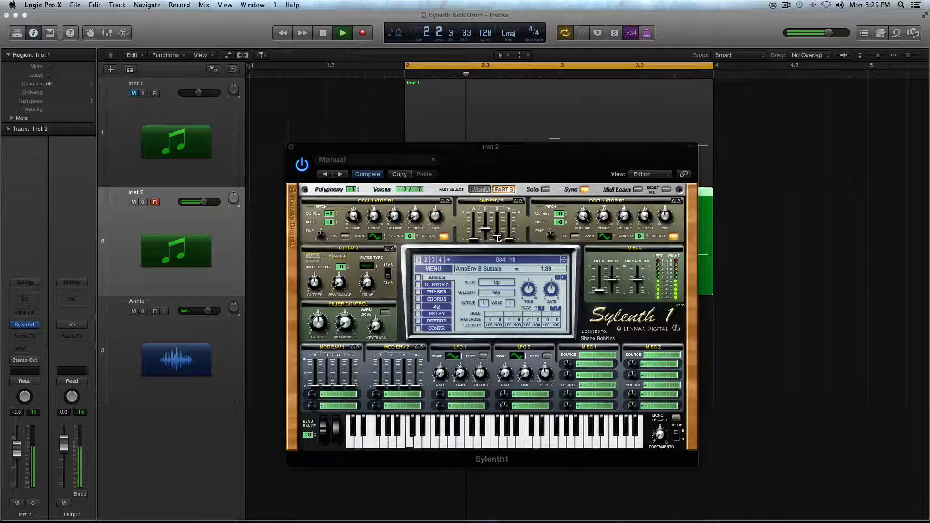
key(space)
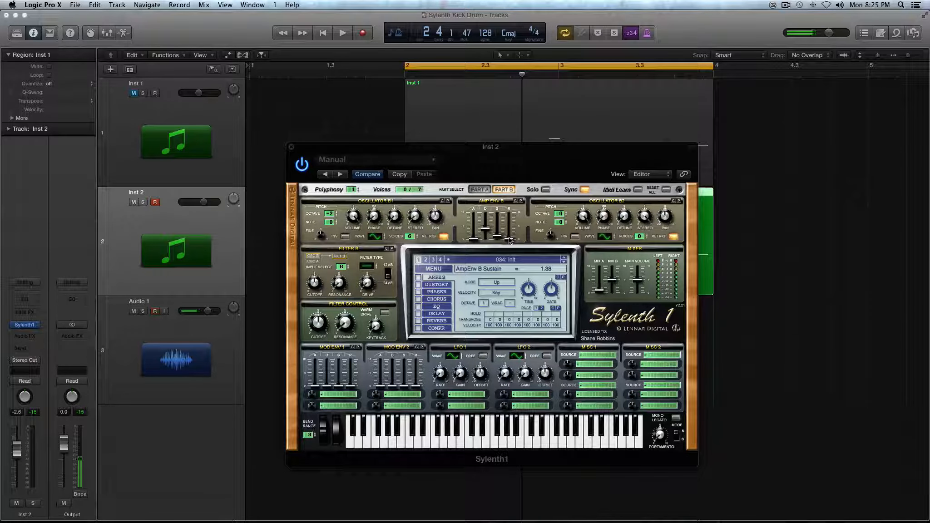
drag(509, 241, 509, 215)
key(space)
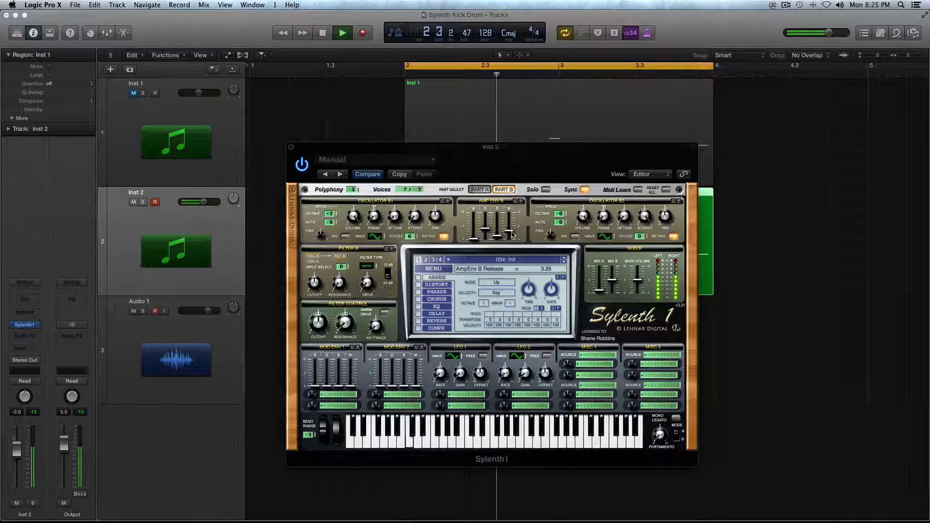
key(space)
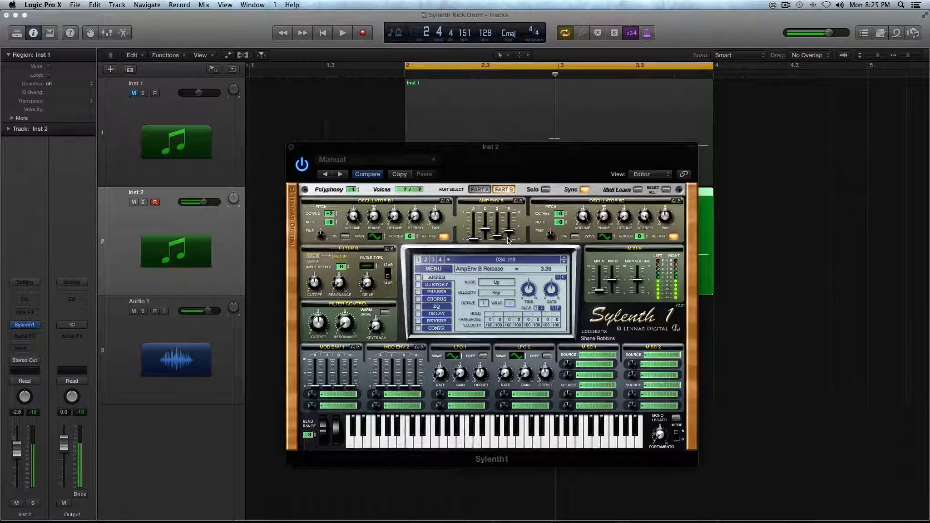
- Set Oscillator B2 to octave -2 with 1 voice and volume 0.86, and audition the layered sound
click(559, 214)
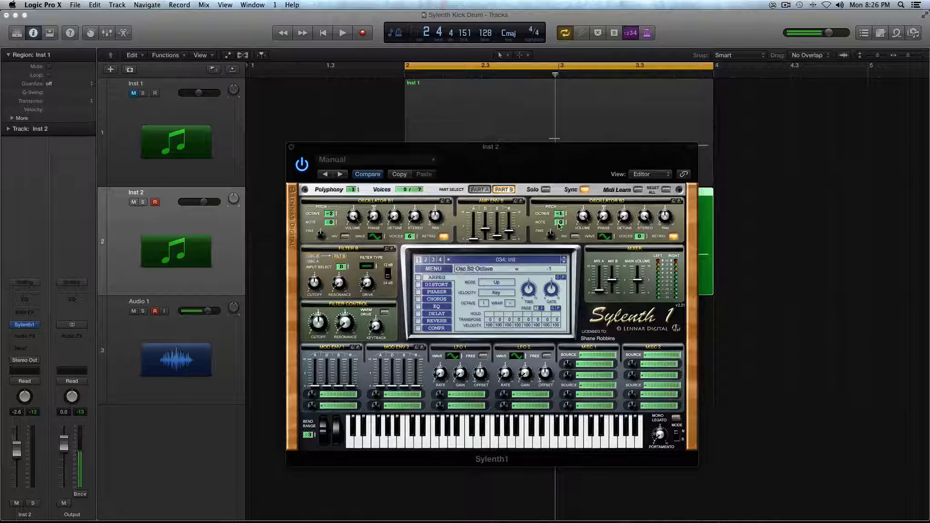
drag(558, 224, 558, 227)
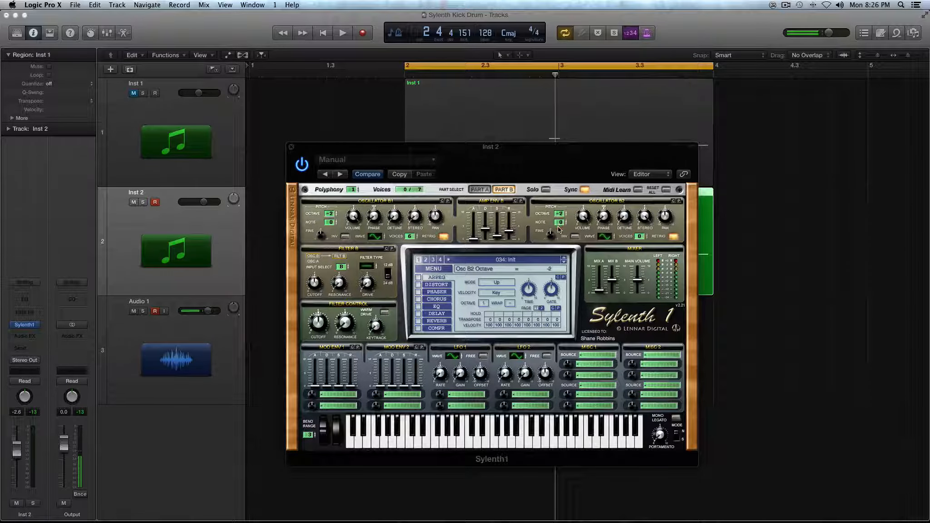
click(610, 236)
click(640, 237)
drag(584, 218, 601, 337)
key(space)
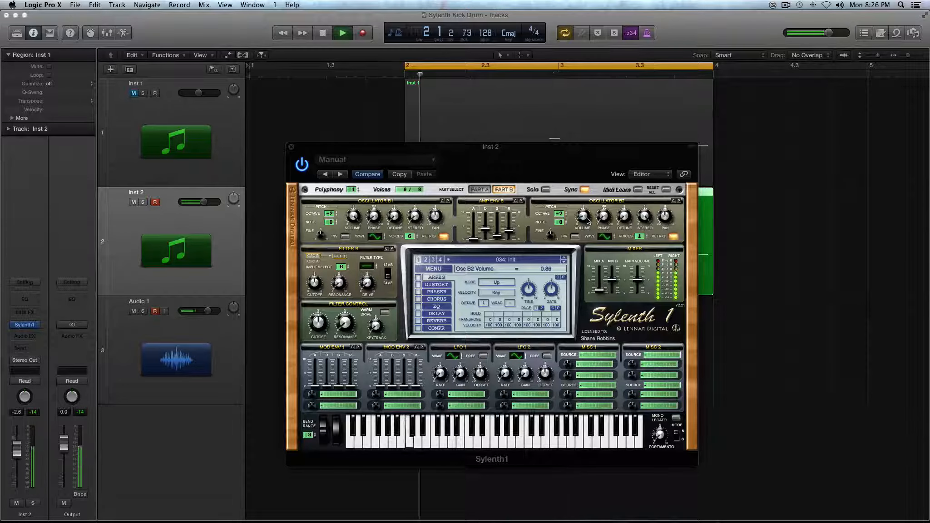
key(space)
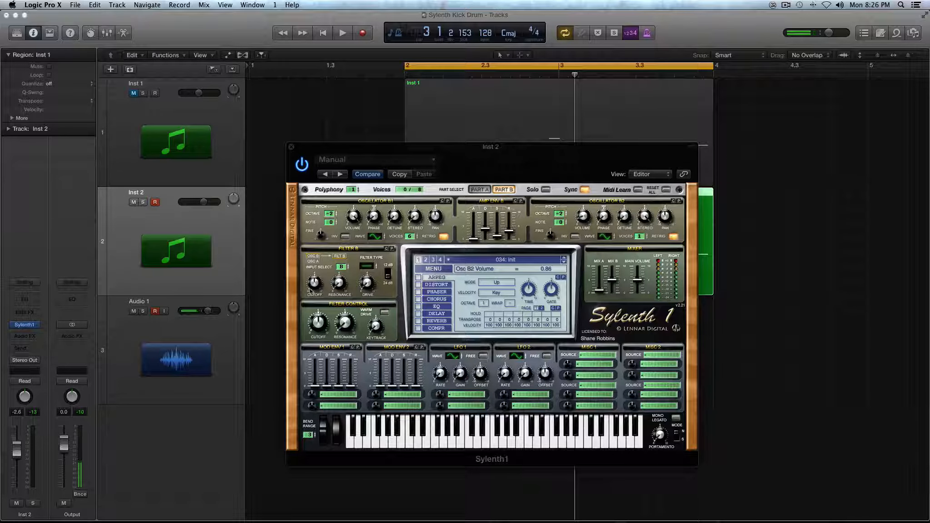
- Try the Lowpass type on Filter B, return the filter to Bypass, and audition the sound
drag(370, 259, 371, 251)
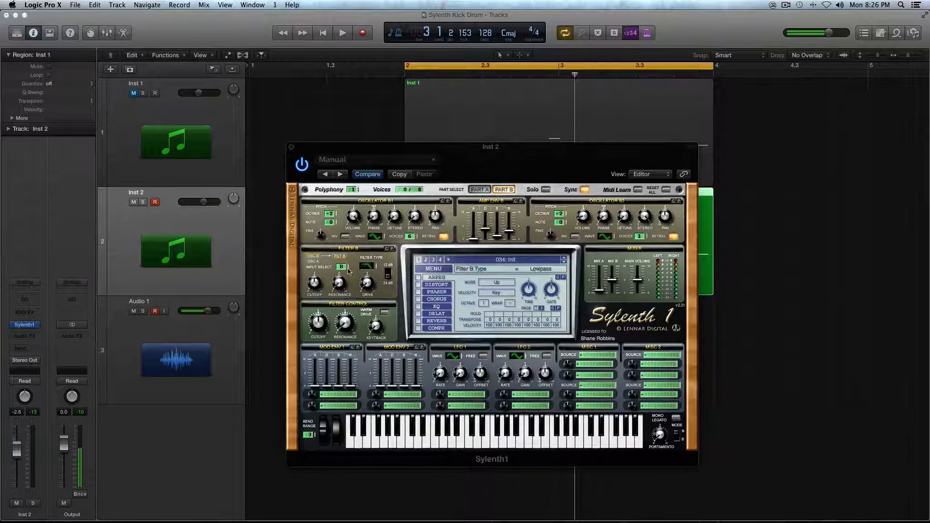
drag(318, 281, 369, 281)
key(space)
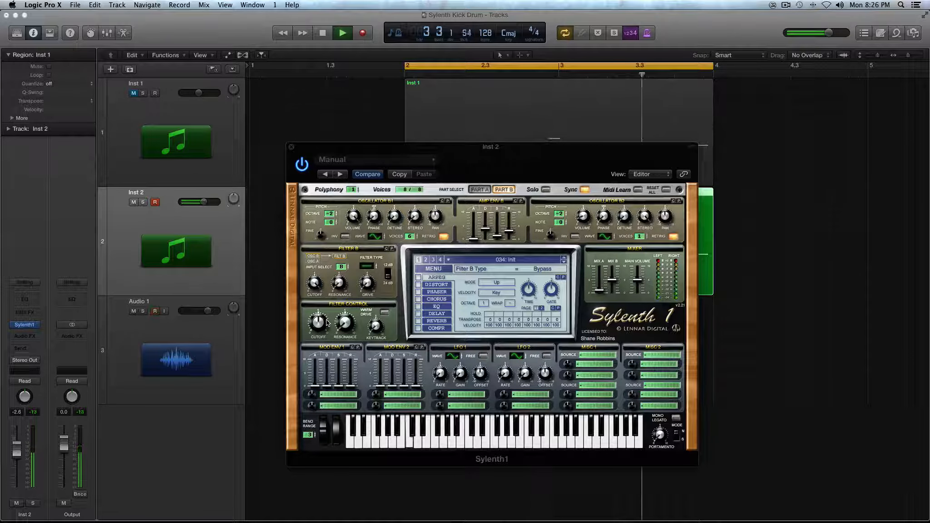
key(space)
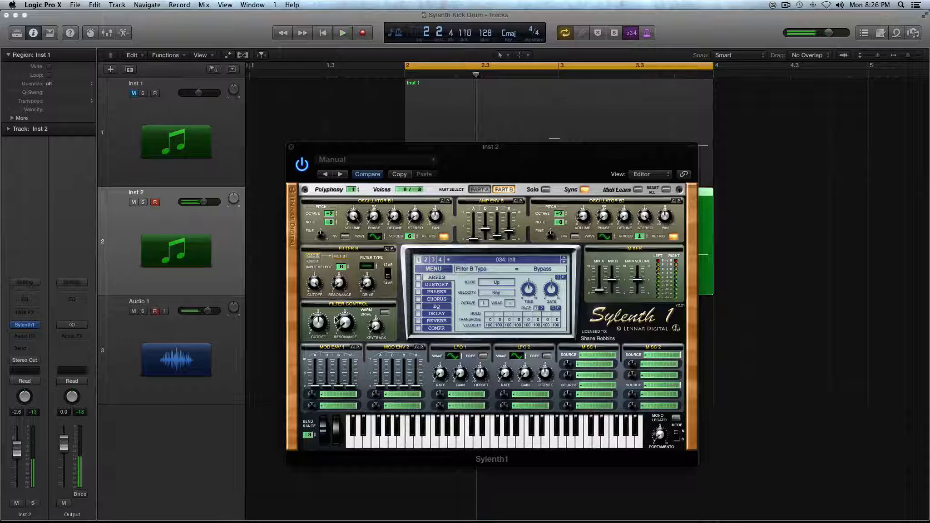
- Route Mod Env 1 to Pitch B with a modulation amount of 3.62, and audition the sound
click(332, 394)
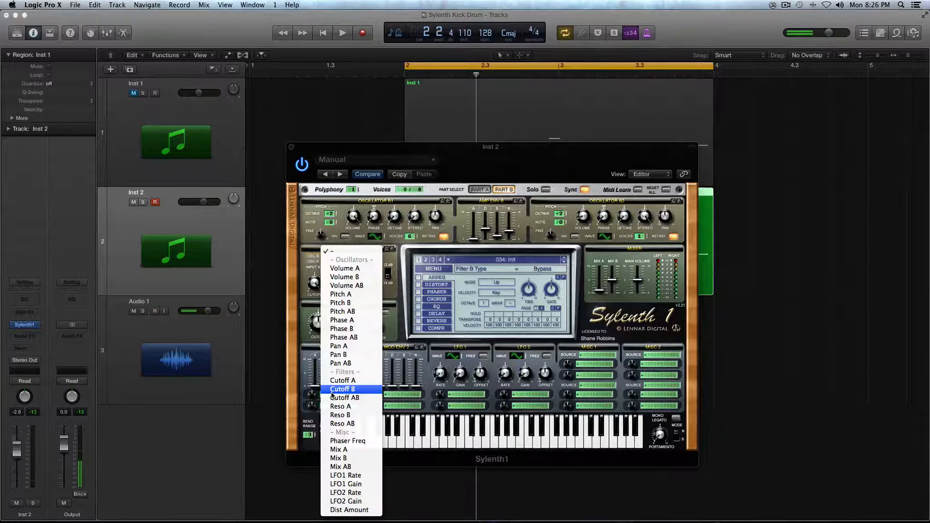
click(330, 391)
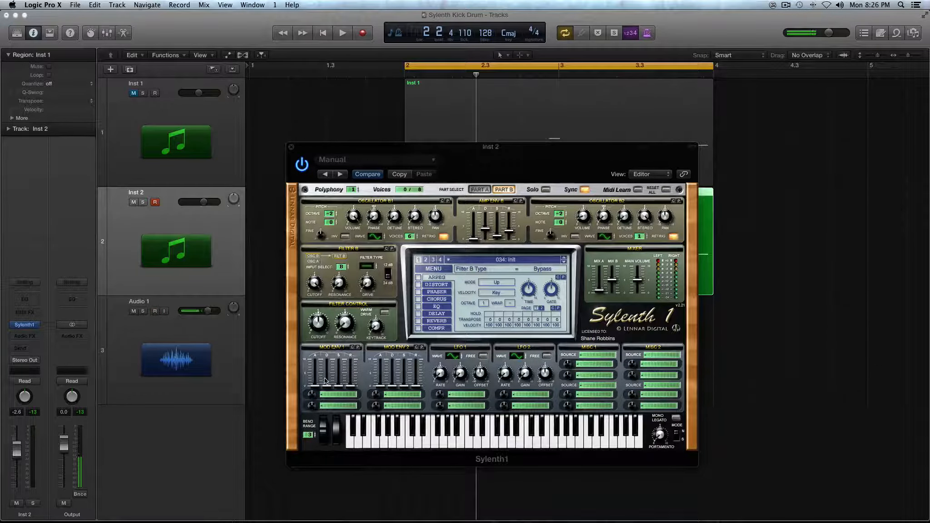
click(329, 396)
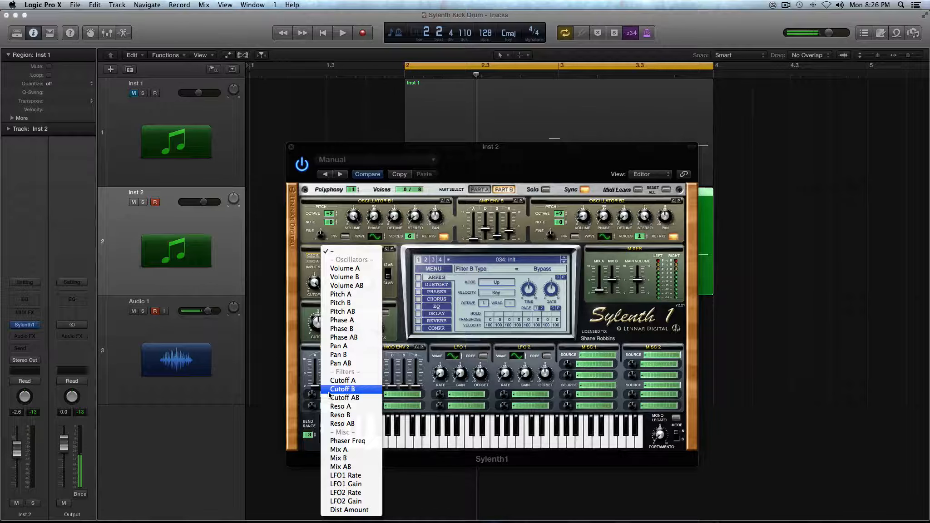
click(354, 302)
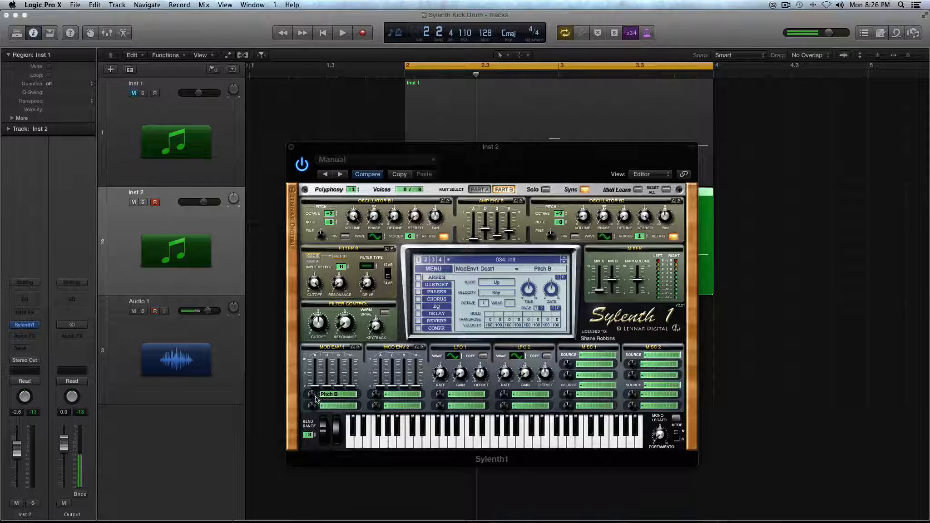
mouse_move(316, 398)
mouse_down()
mouse_move(313, 381)
mouse_move(310, 391)
mouse_up()
key(space)
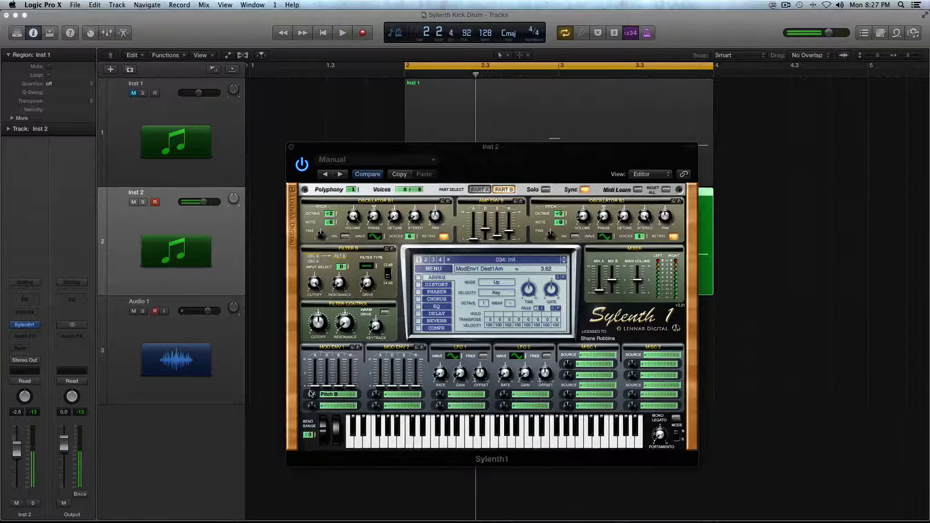
key(space)
- Set the decay of Mod Env 1 to 0.75 while auditioning the sound
click(328, 387)
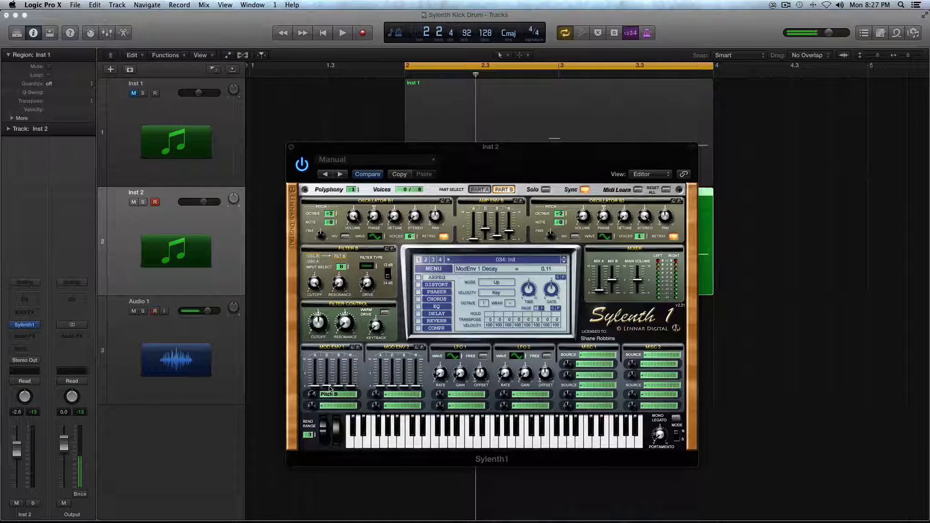
key(space)
drag(329, 388, 328, 385)
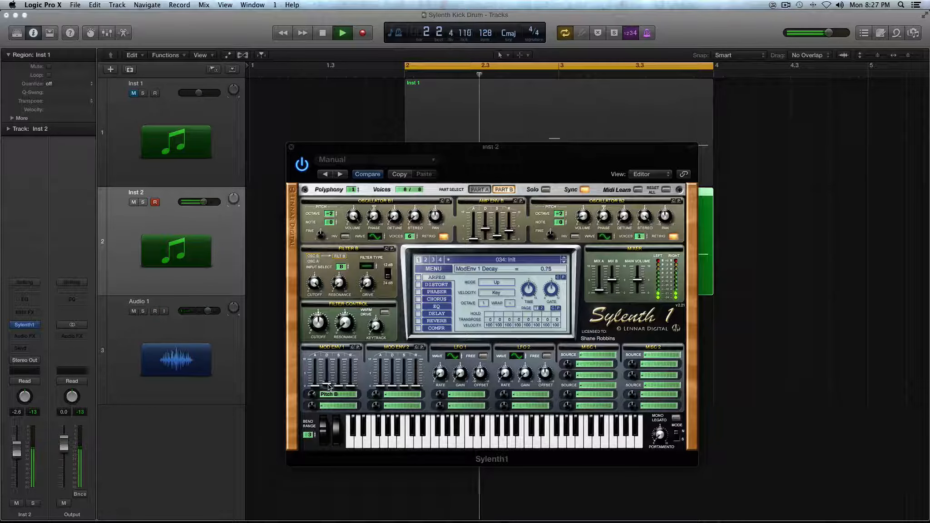
key(space)
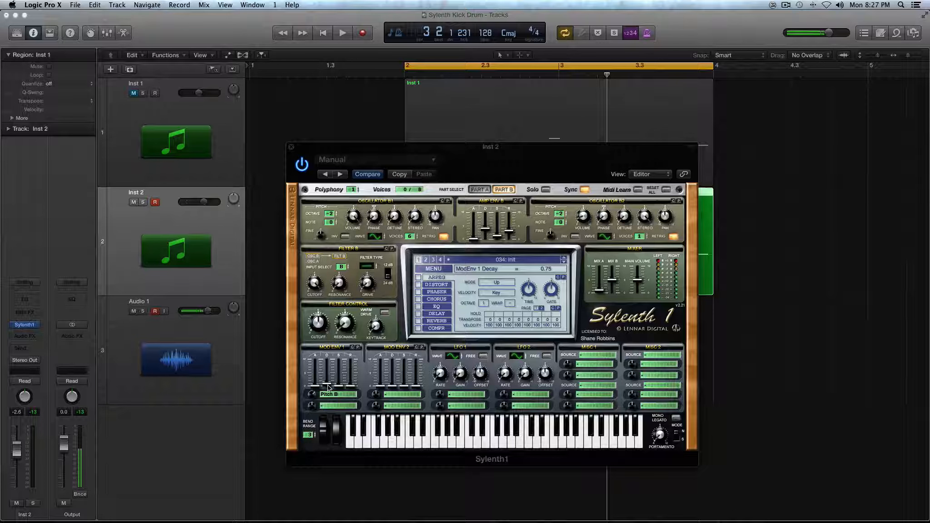
- Route Mod Env 2 to Pitch AB, set its decay to 1.26, and audition the sound
click(394, 394)
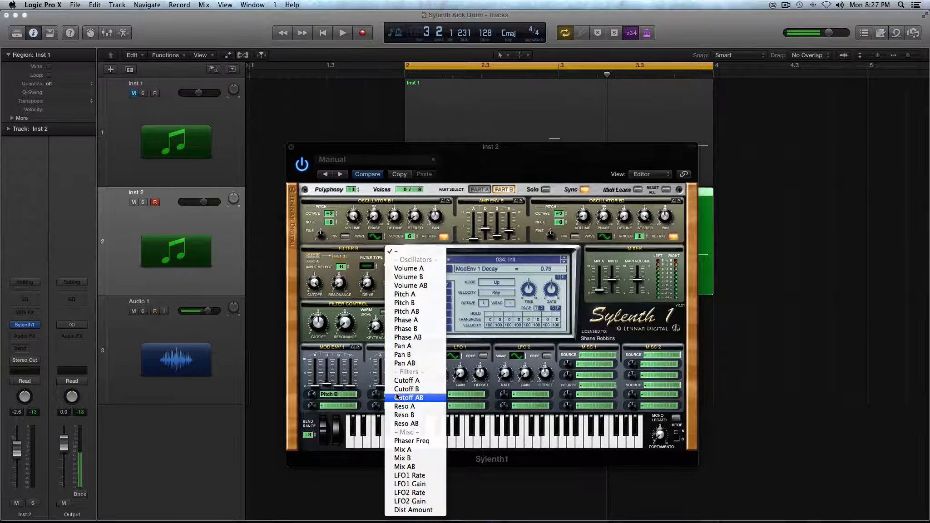
click(427, 311)
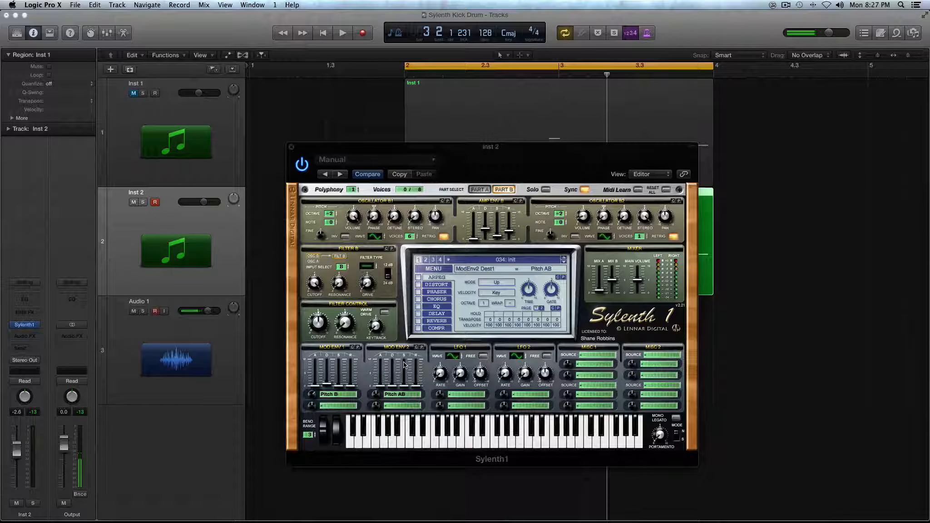
drag(393, 385, 395, 378)
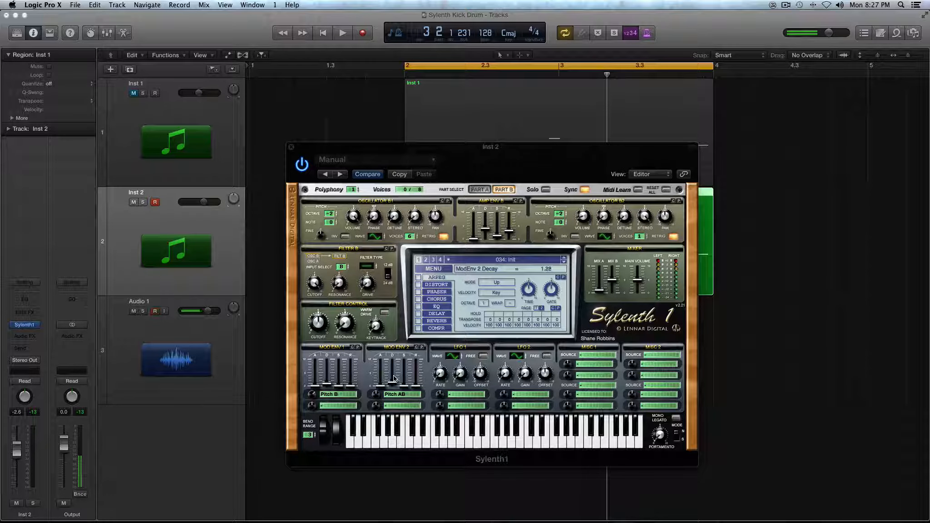
key(space)
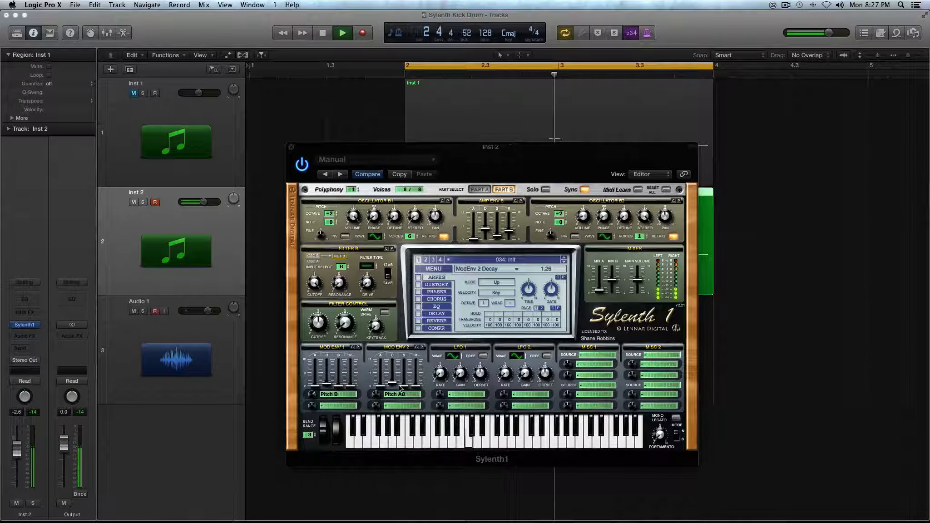
key(space)
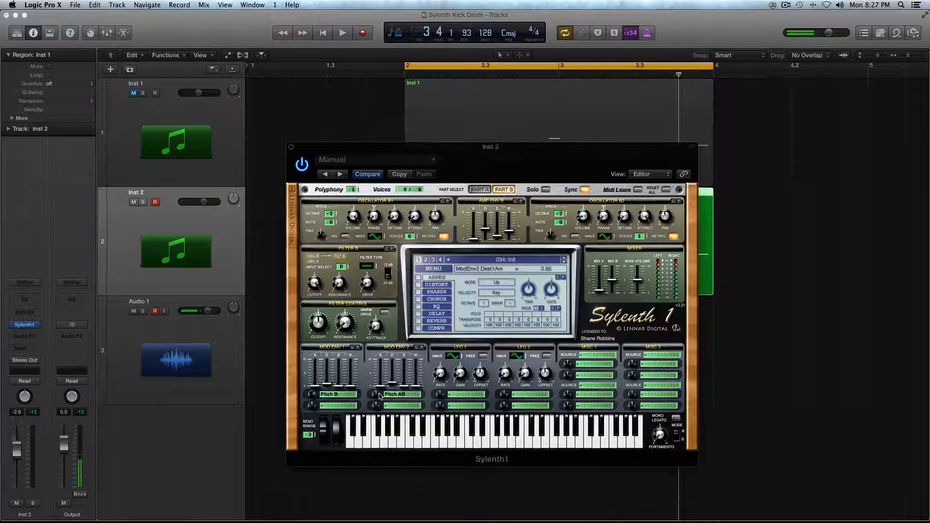
- Set Mod Env 2's Pitch AB amount to 1.71 and its decay to 1.03 during playback
drag(379, 392, 380, 387)
key(space)
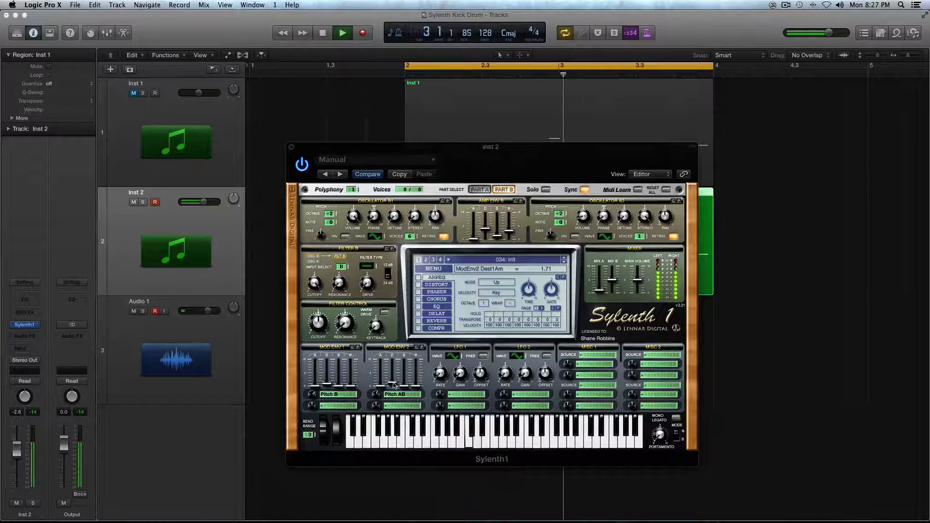
click(393, 385)
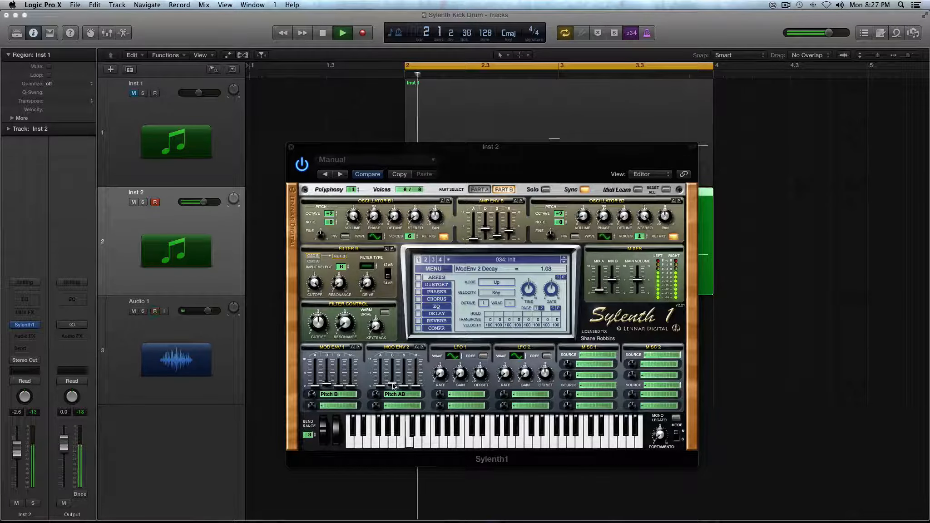
key(space)
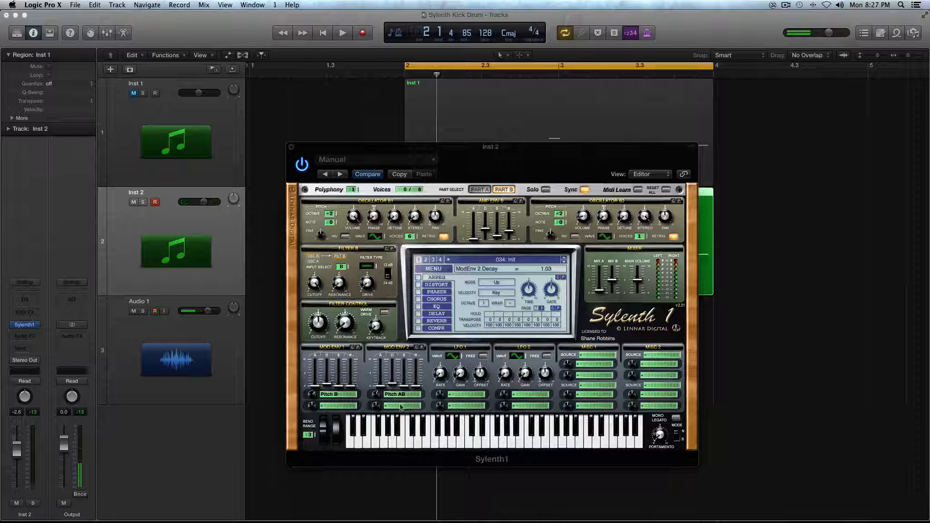
- Add Cutoff A as Mod Env 2's second destination with an amount of 3.24, and play the loop
click(390, 408)
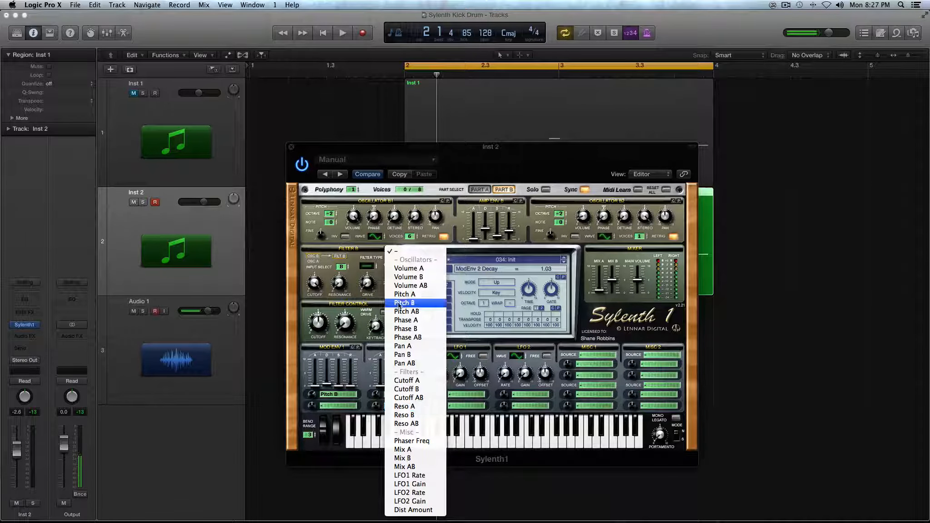
click(426, 382)
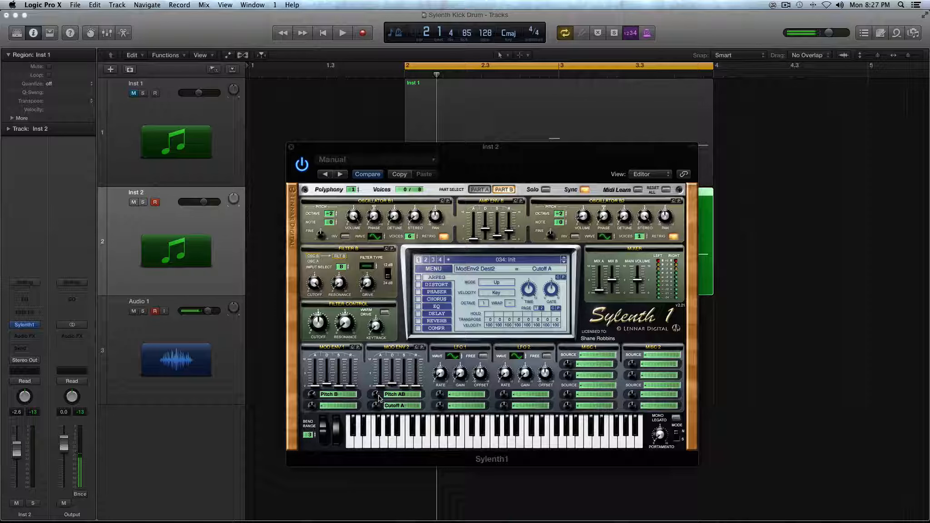
drag(380, 398, 376, 399)
key(space)
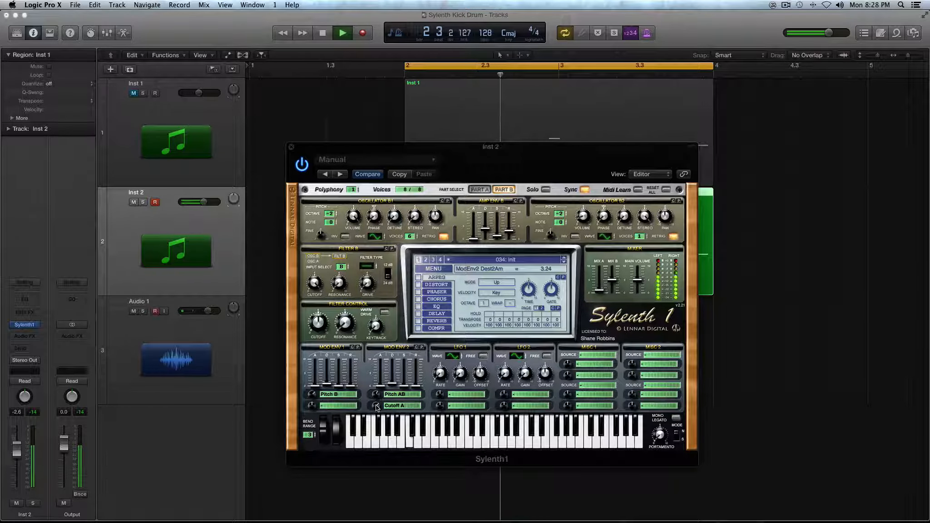
- Shorten the decay of Mod Env 1 to 0.34 during playback, and stop the loop
click(326, 385)
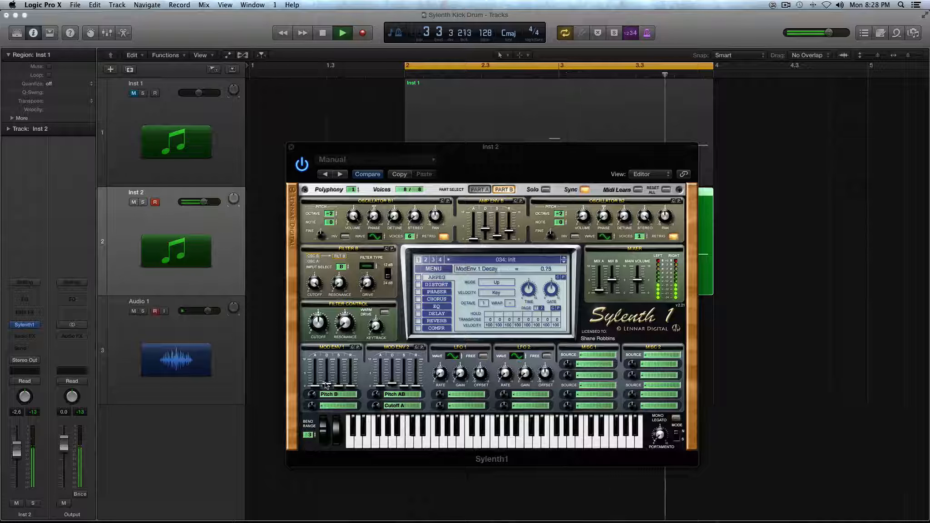
drag(325, 386, 325, 388)
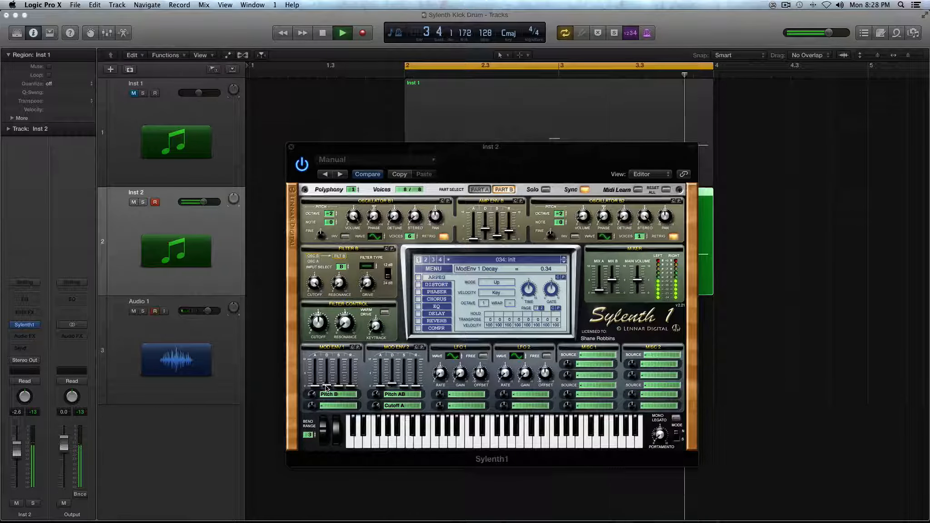
key(space)
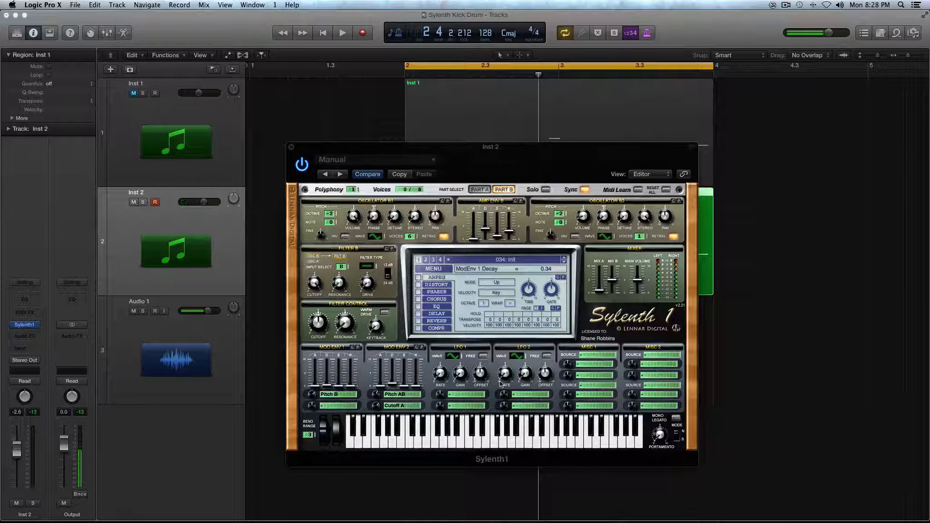
- In the second slot of Misc 1, route Amp Env A to Pitch AB with an amount of 3.33, and play the loop
click(592, 386)
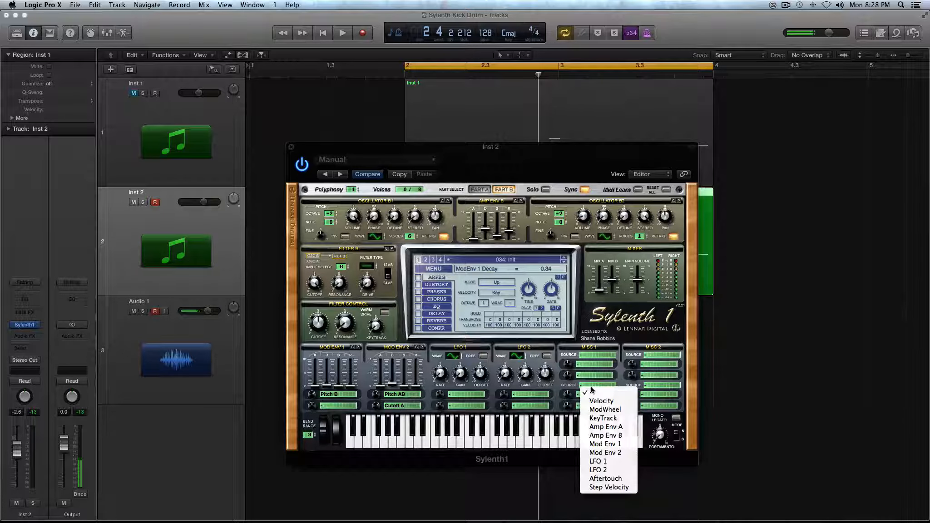
click(622, 429)
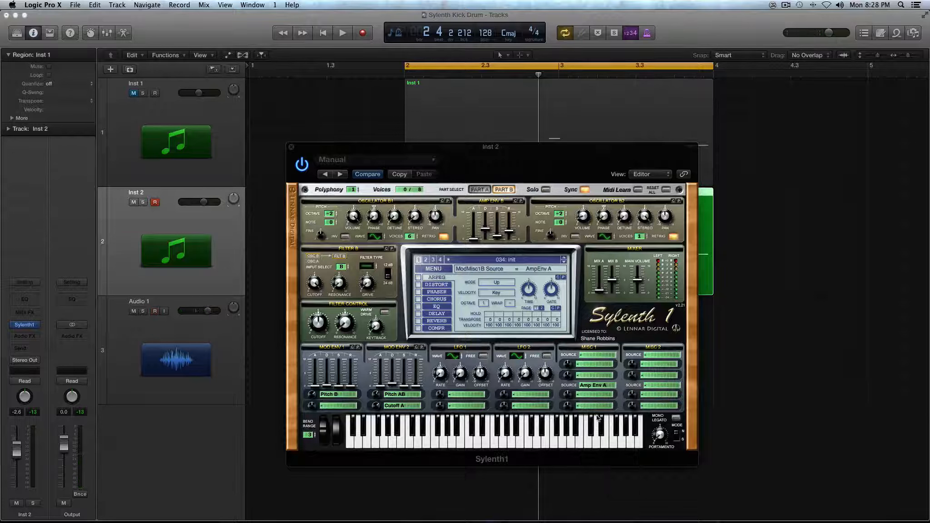
click(594, 396)
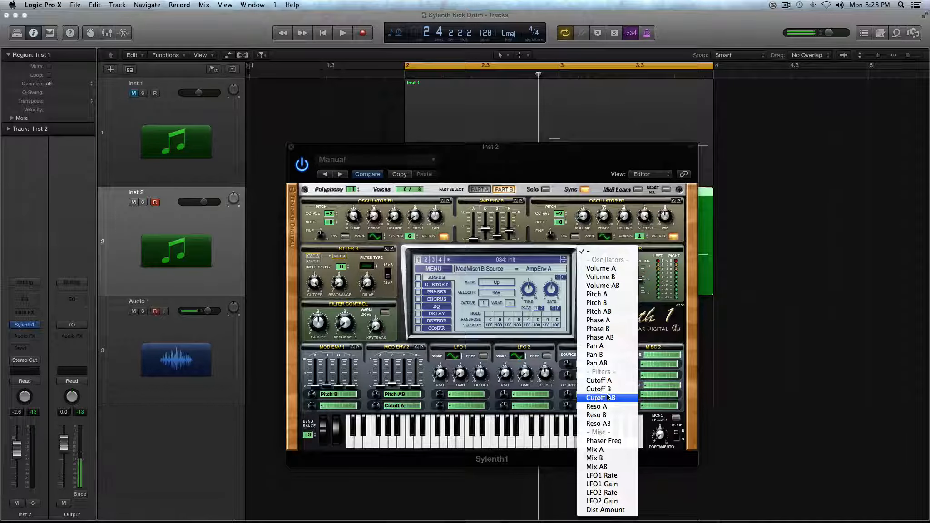
click(624, 314)
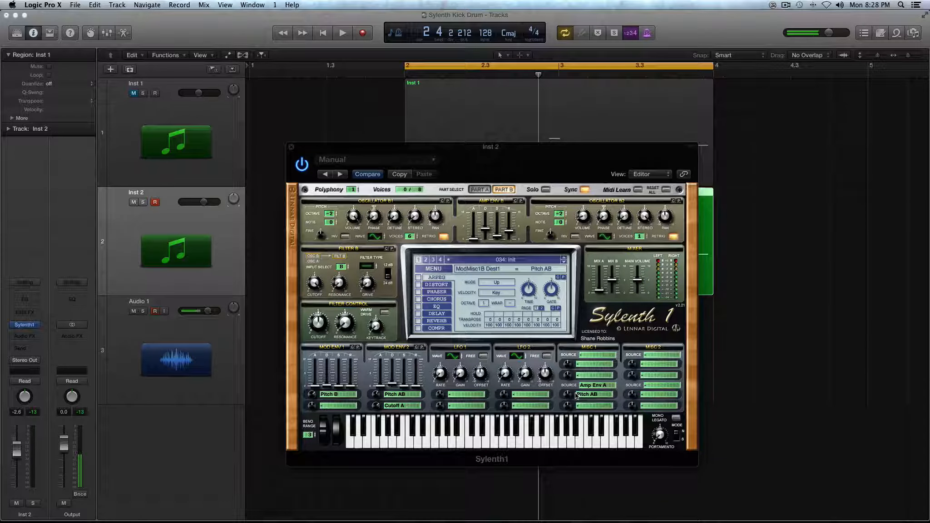
drag(567, 400, 567, 384)
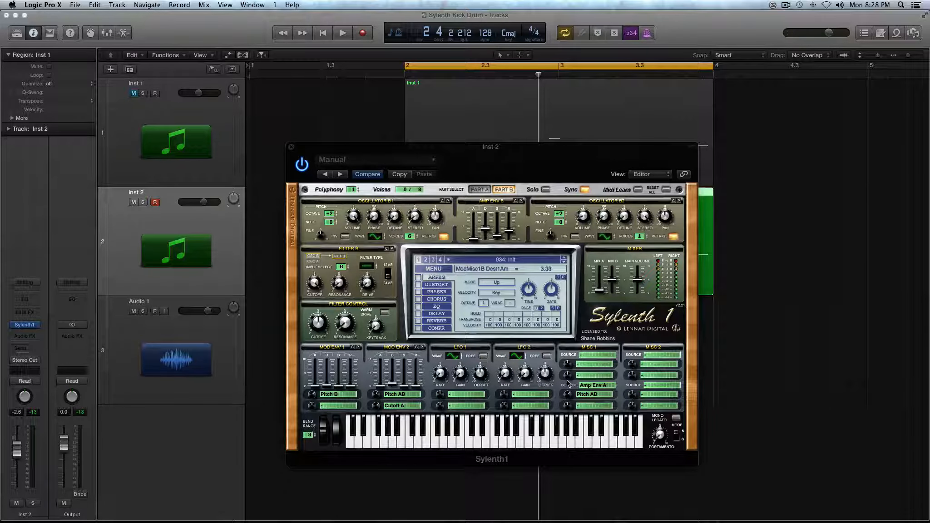
key(space)
- Compare the sound with the second Misc 1 source cleared and restored to Amp Env A, and set its Pitch AB amount to 2.10
click(592, 386)
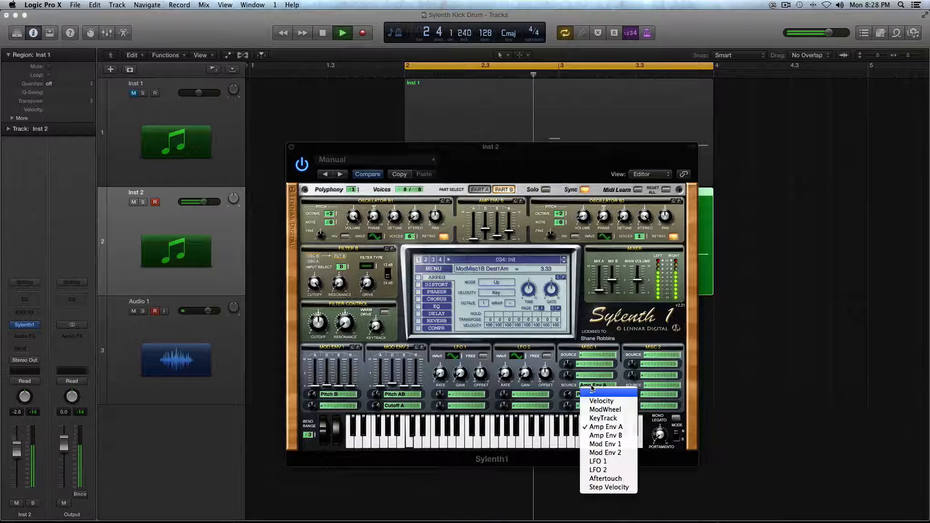
click(595, 392)
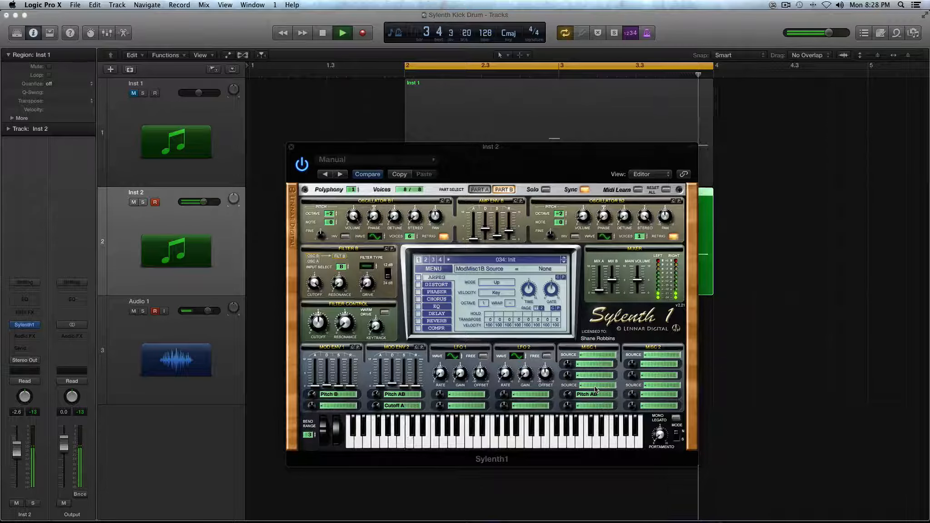
click(595, 387)
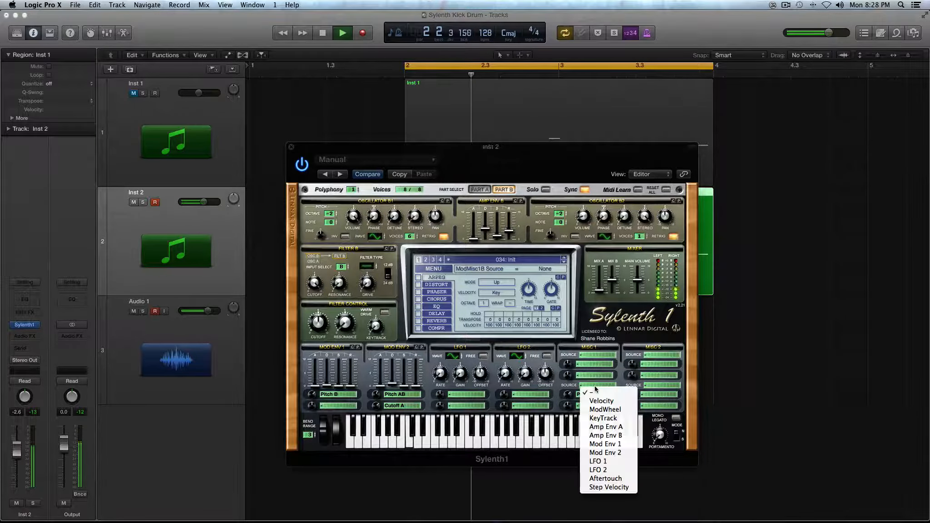
click(605, 427)
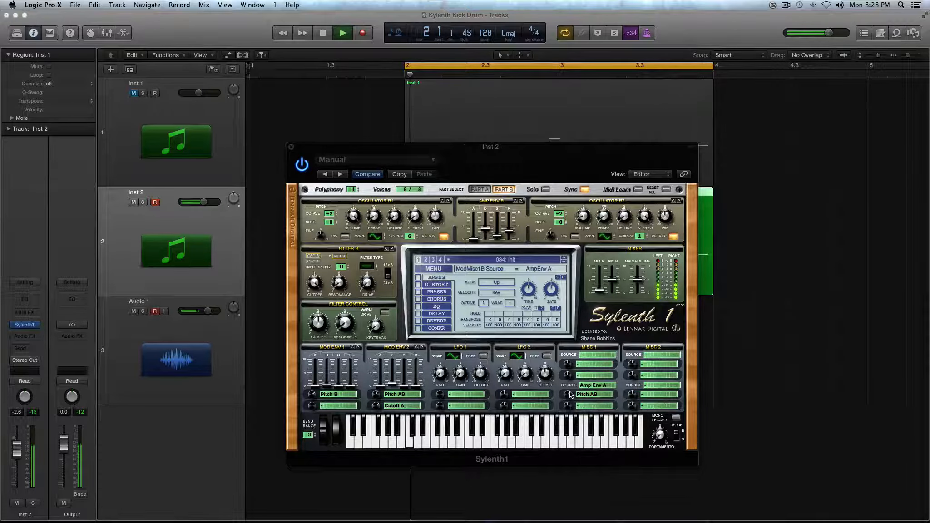
mouse_move(570, 395)
mouse_down()
mouse_move(573, 472)
mouse_move(567, 394)
mouse_up()
key(space)
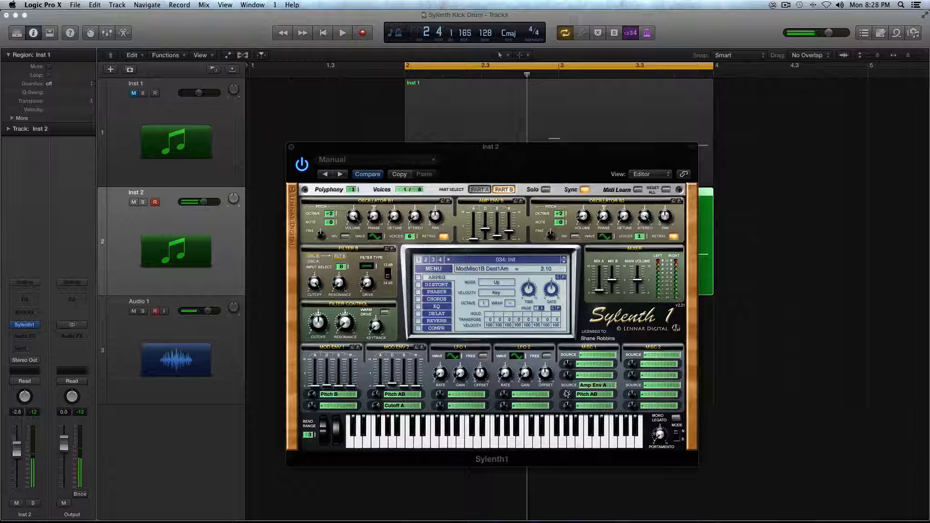
- Add Cutoff A as the second destination of Misc 1's Amp Env A slot, and set the Pitch AB amount to 1.43 while auditioning
click(584, 409)
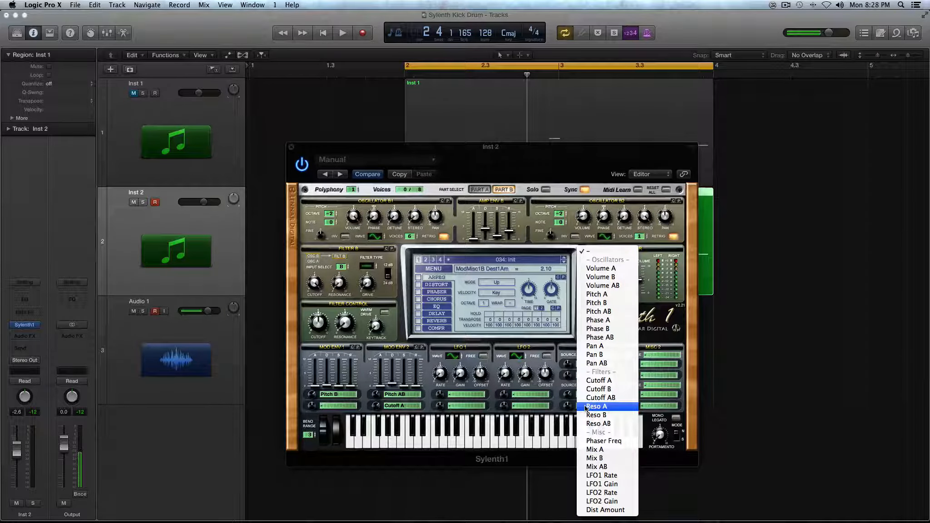
click(592, 381)
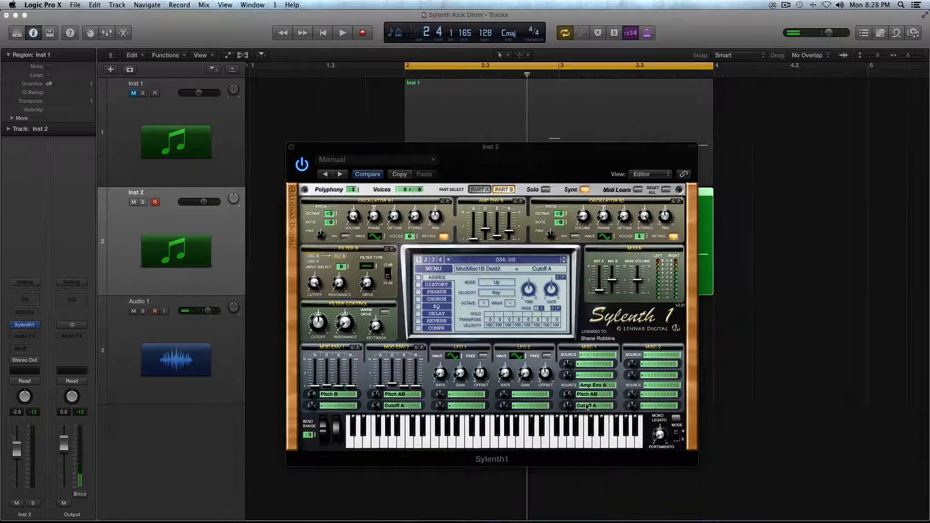
drag(569, 406, 567, 400)
key(space)
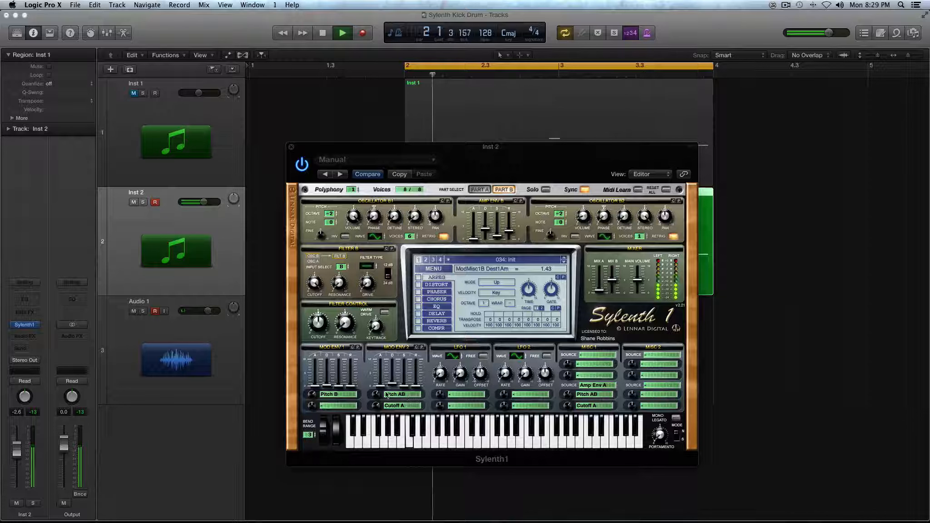
- Stop the loop and set Mod Env 2's Pitch AB amount to 1.81
key(space)
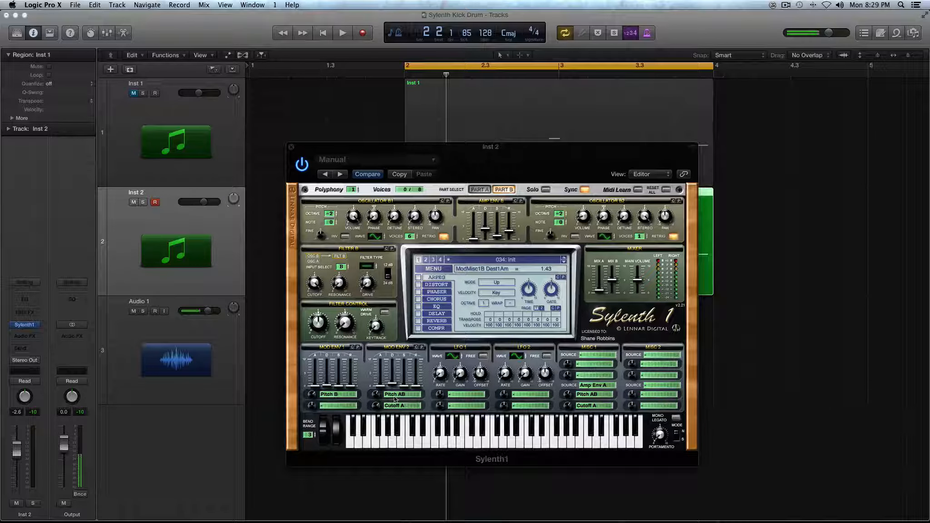
drag(378, 399, 377, 399)
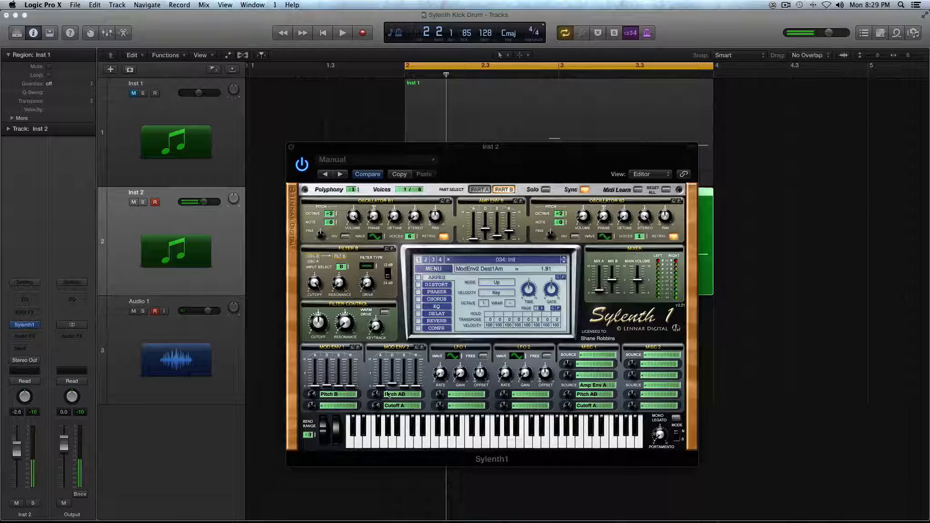
- Set the decay to 2.41 on Mod Env 2 and 0.46 on Mod Env 1 while auditioning the kick
click(393, 388)
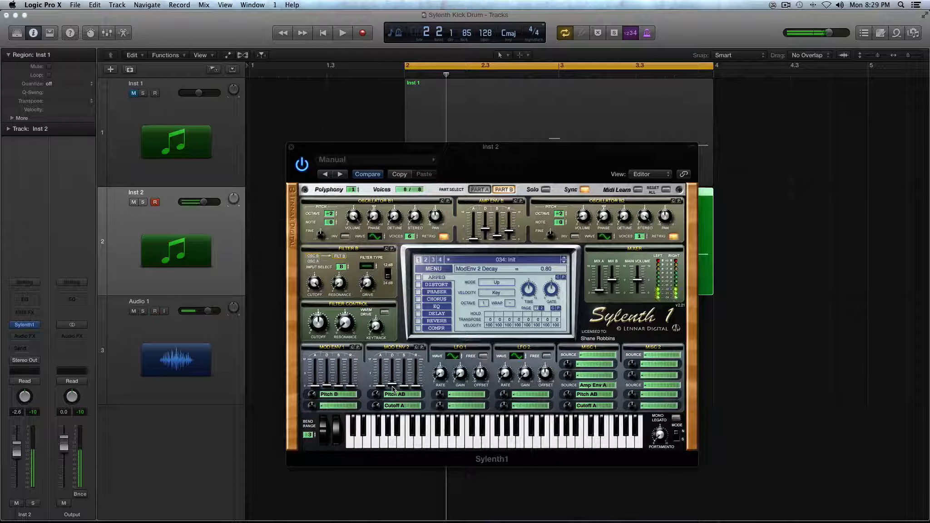
drag(393, 389, 391, 398)
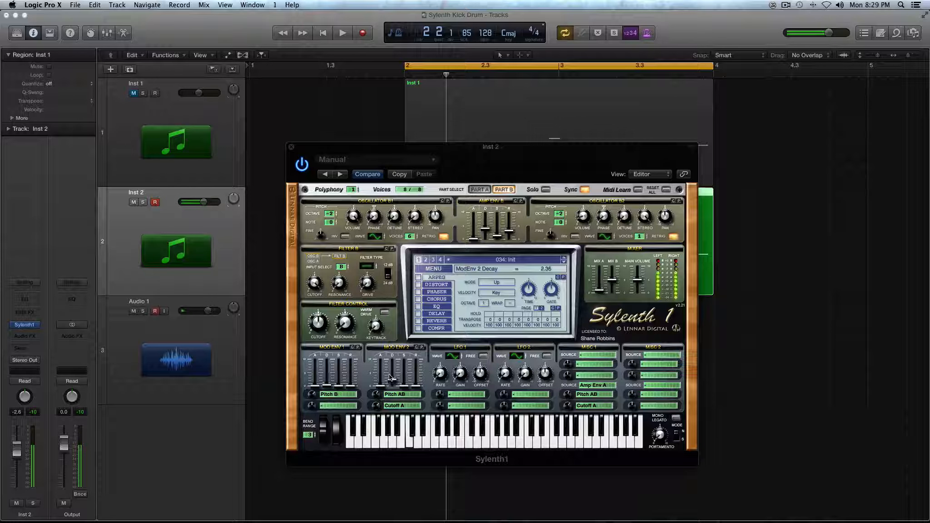
drag(389, 373, 388, 371)
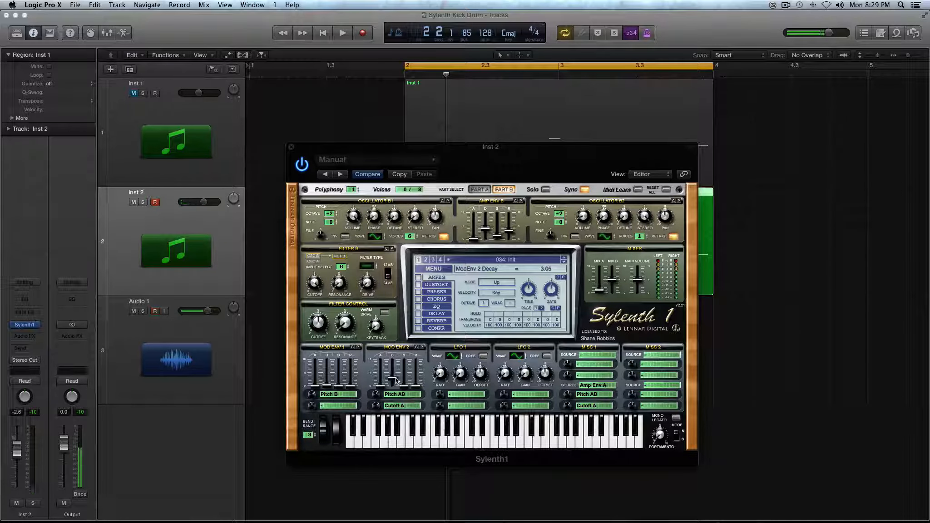
drag(395, 378, 396, 378)
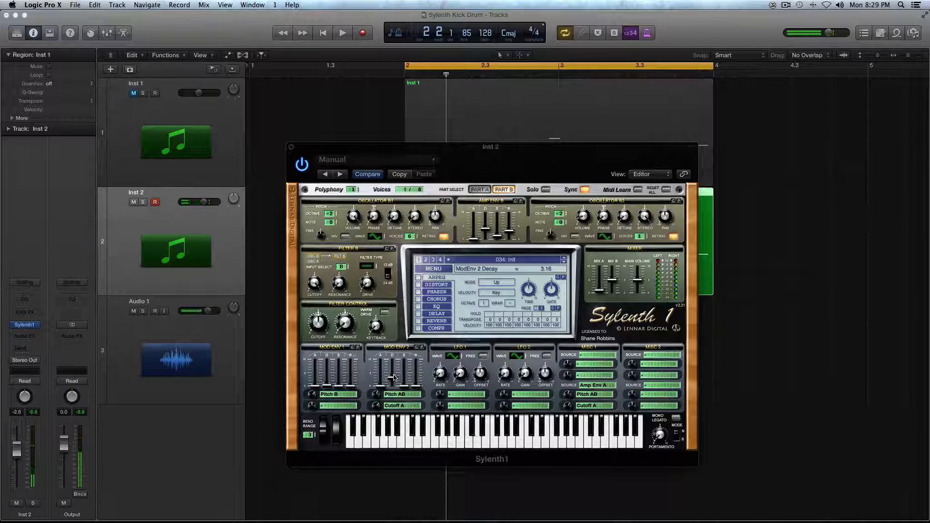
mouse_move(394, 377)
mouse_down()
mouse_move(393, 355)
mouse_move(385, 391)
mouse_up()
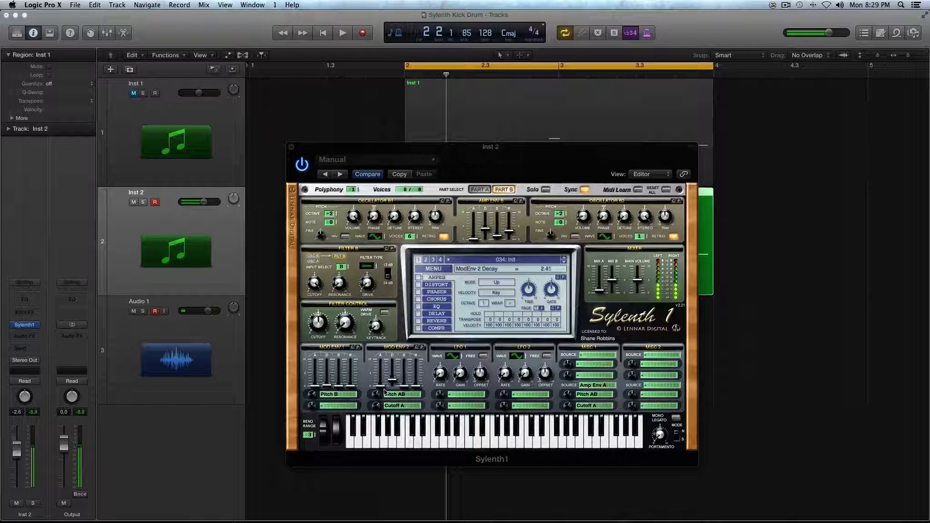
mouse_move(326, 386)
mouse_down()
mouse_move(327, 375)
mouse_move(327, 386)
mouse_up()
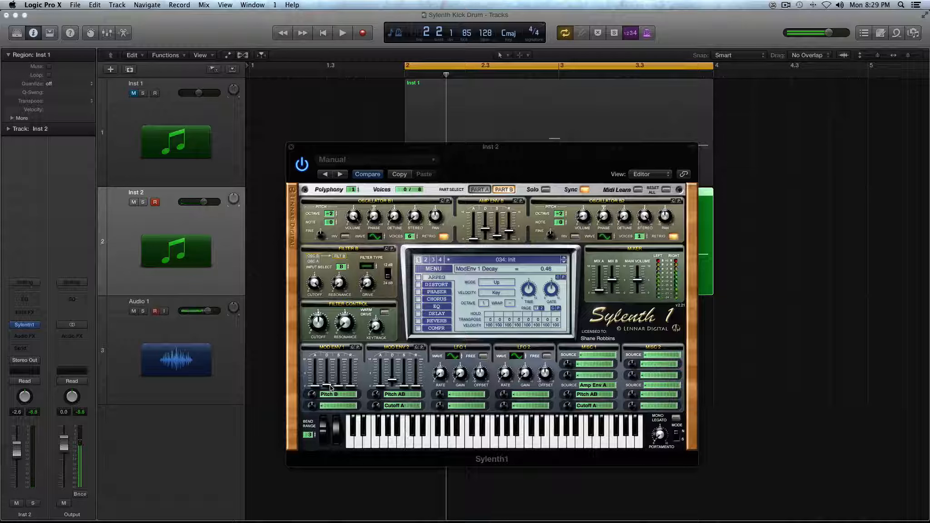
- Enable the distortion effect with the Clip type and audition dry/wet mixes down to 4.29%
click(431, 285)
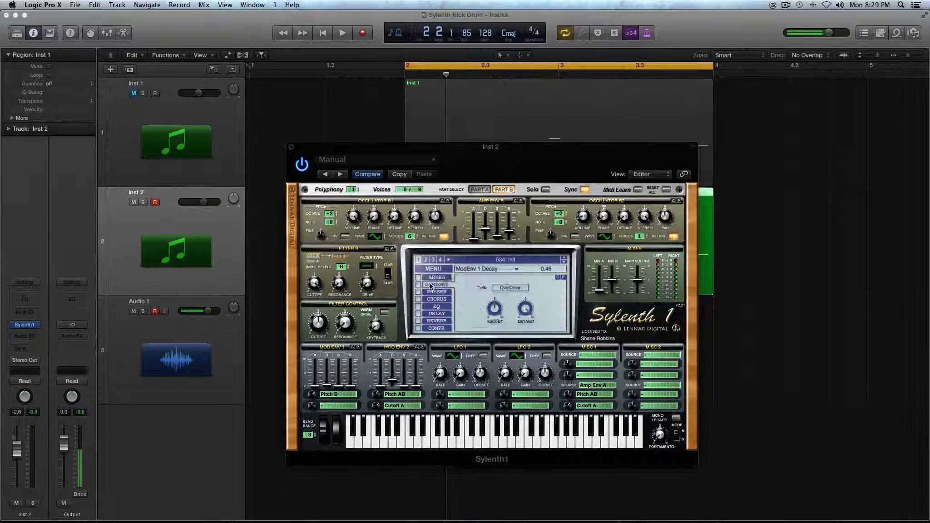
click(418, 285)
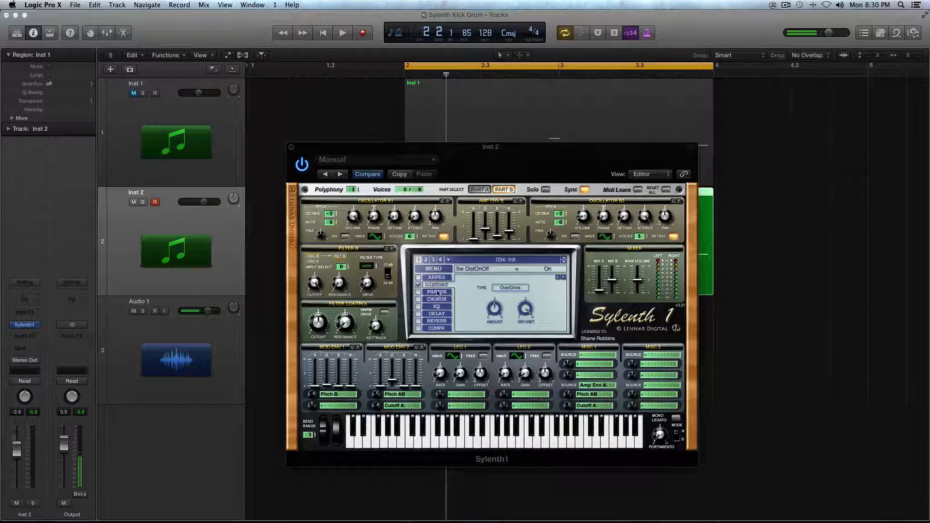
click(507, 287)
click(497, 313)
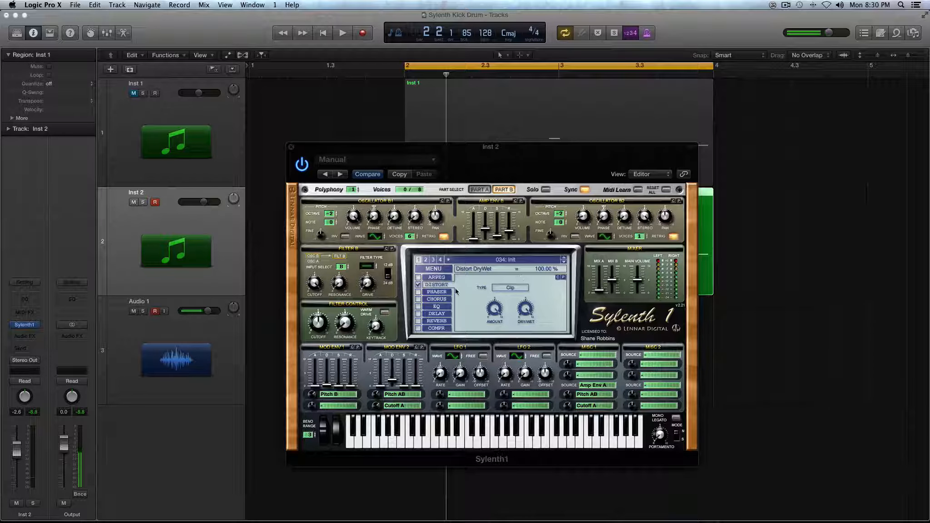
drag(530, 307, 530, 399)
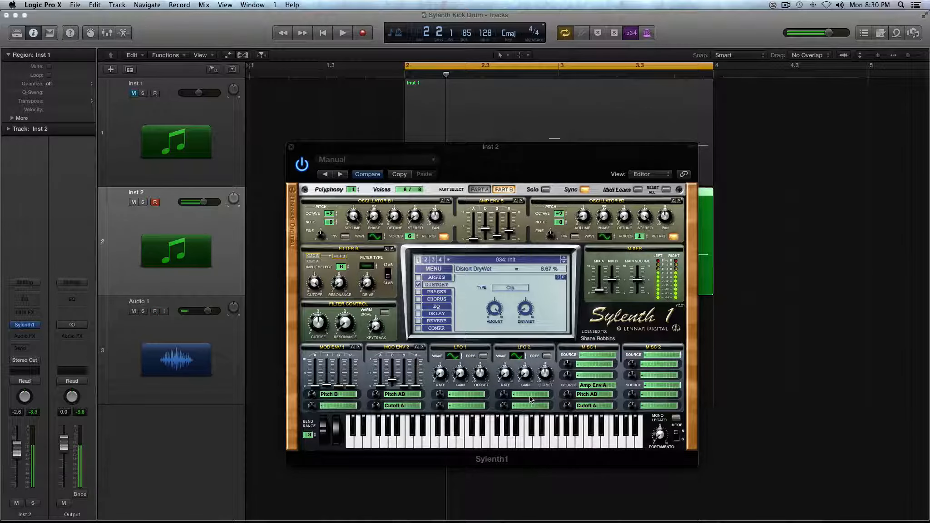
drag(531, 398, 530, 400)
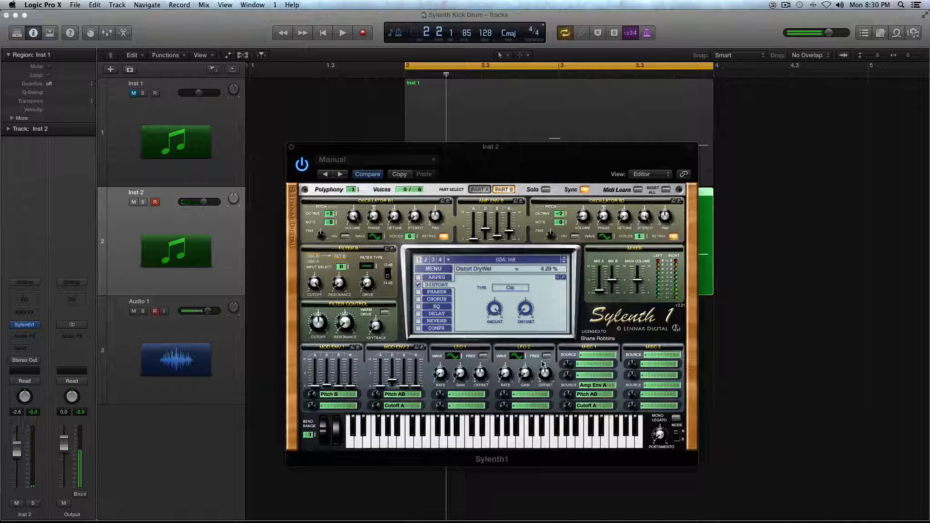
drag(529, 313, 531, 314)
- Enable the phaser with a dry/wet mix of 14.76%, and switch the distortion off
click(440, 292)
click(417, 292)
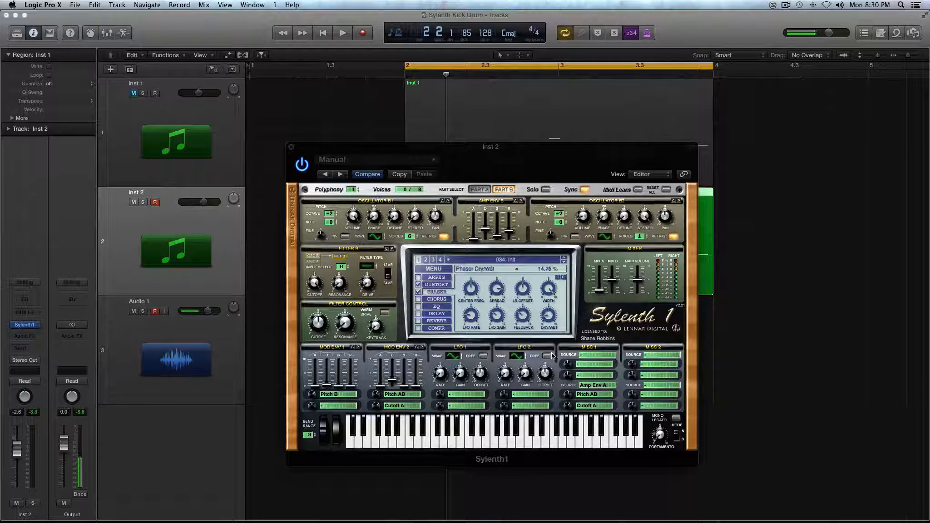
click(419, 284)
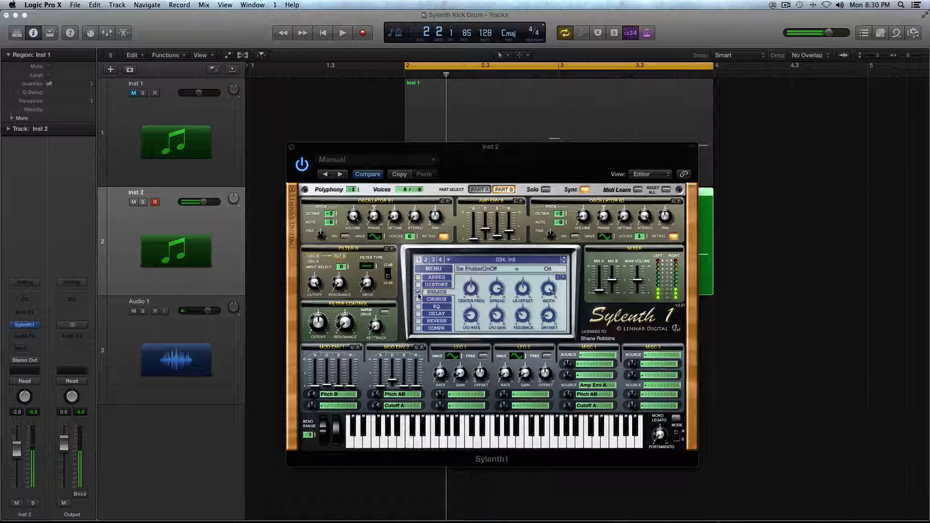
- Enable the EQ, set the bass to 6.43 dB and the bass frequency to 320.51 Hz, and audition the loop
click(427, 307)
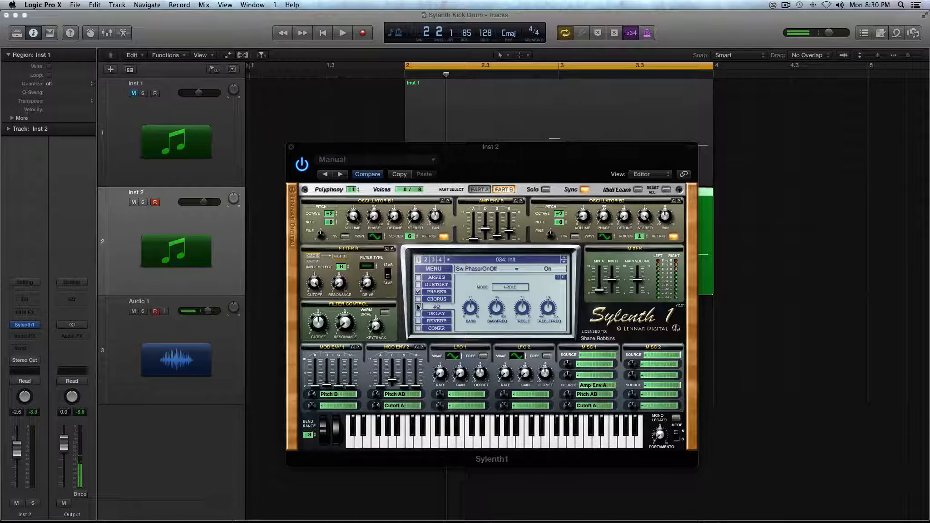
click(418, 306)
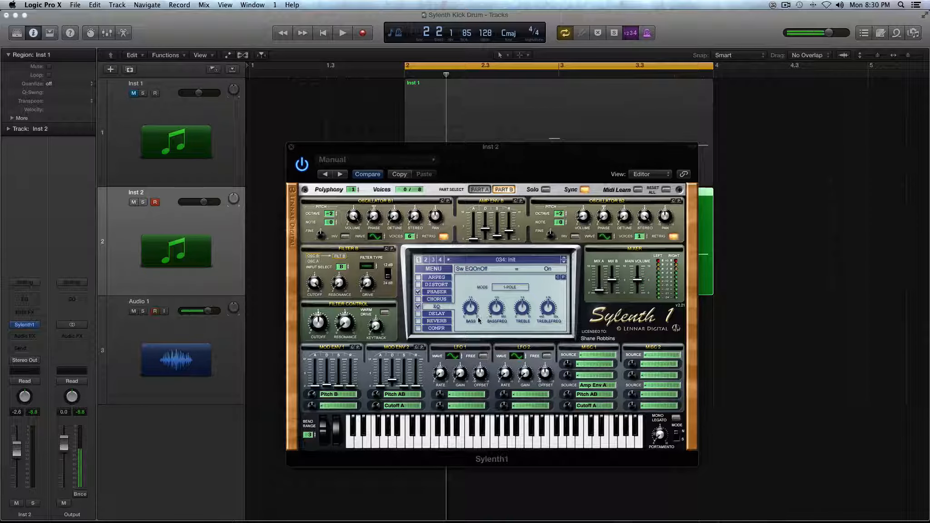
drag(474, 310, 474, 316)
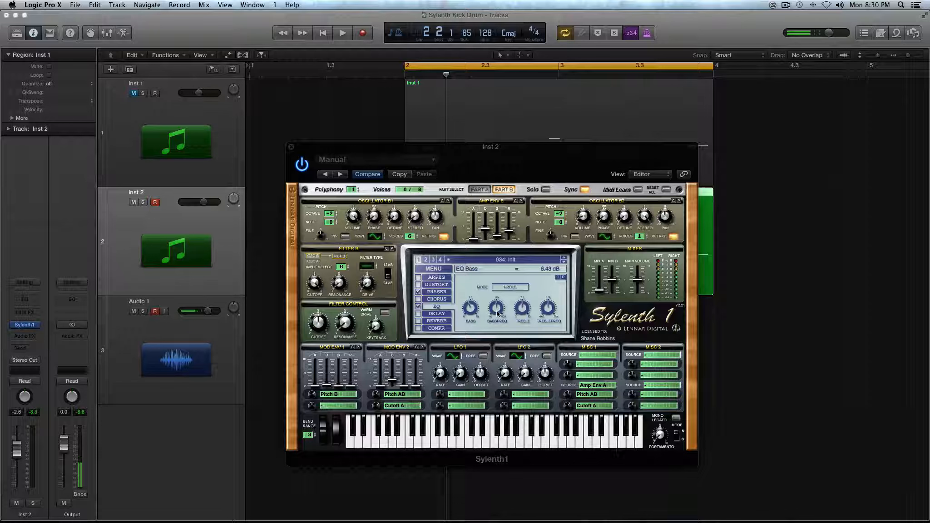
mouse_move(498, 313)
mouse_down()
mouse_move(494, 284)
mouse_move(496, 308)
mouse_up()
key(space)
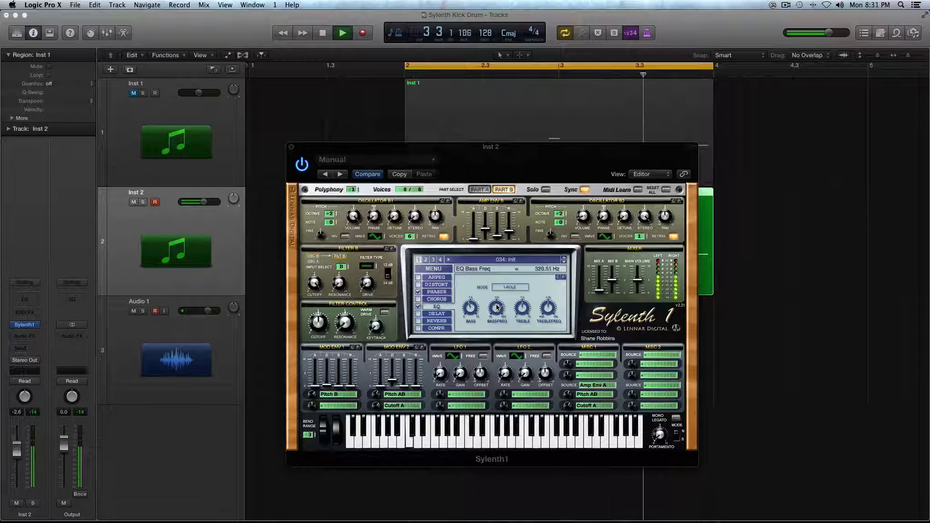
key(space)
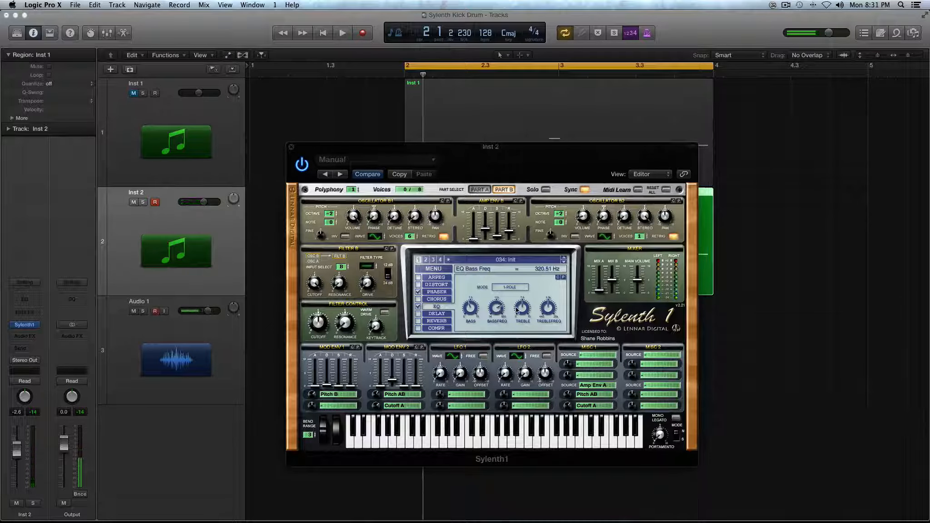
- Try the EQ's treble frequency at 707.74 Hz, then raise it again while playing the loop
drag(549, 310, 550, 350)
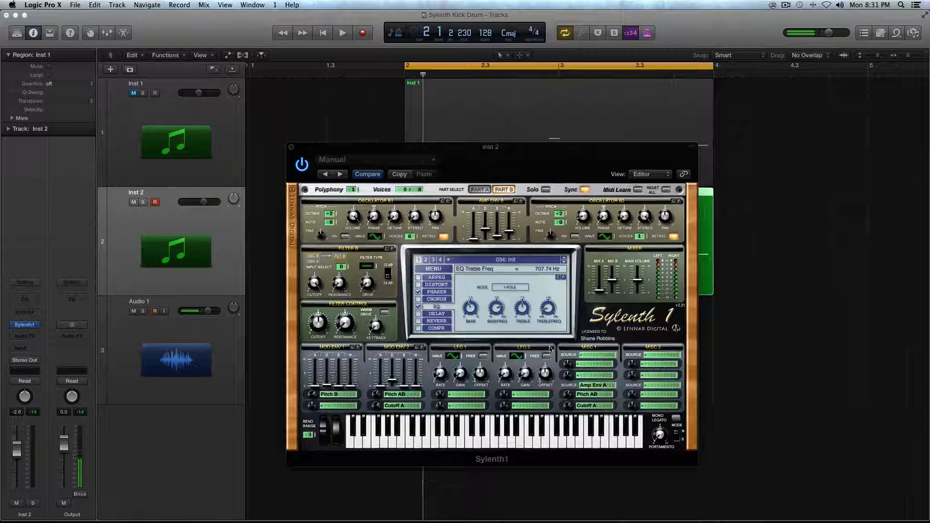
key(space)
drag(549, 311, 548, 300)
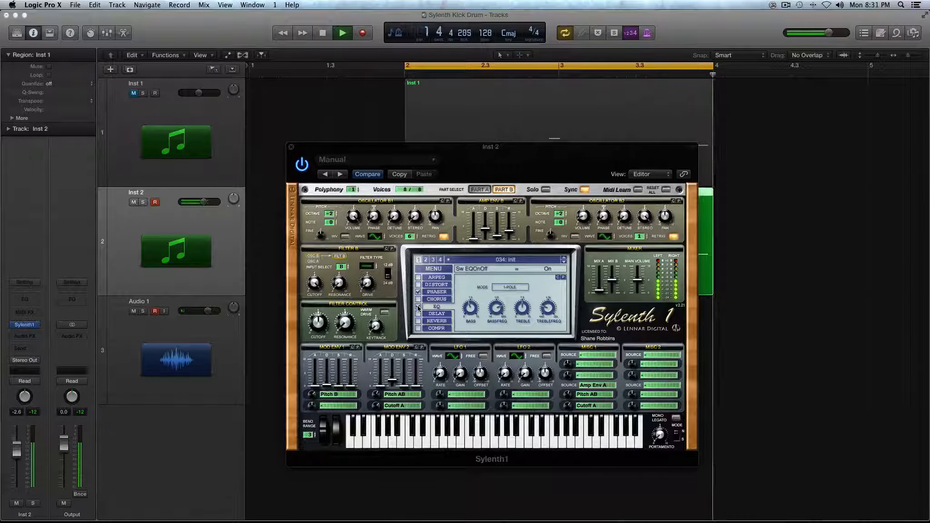
key(space)
- Enable the compressor with a ratio of 100:1 and a release of 77.04 ms, and audition the loop
click(418, 328)
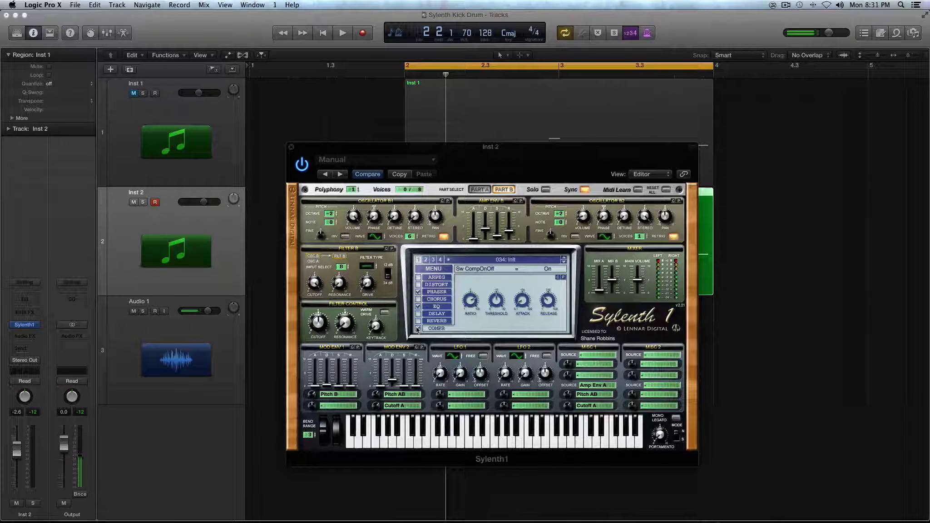
click(473, 308)
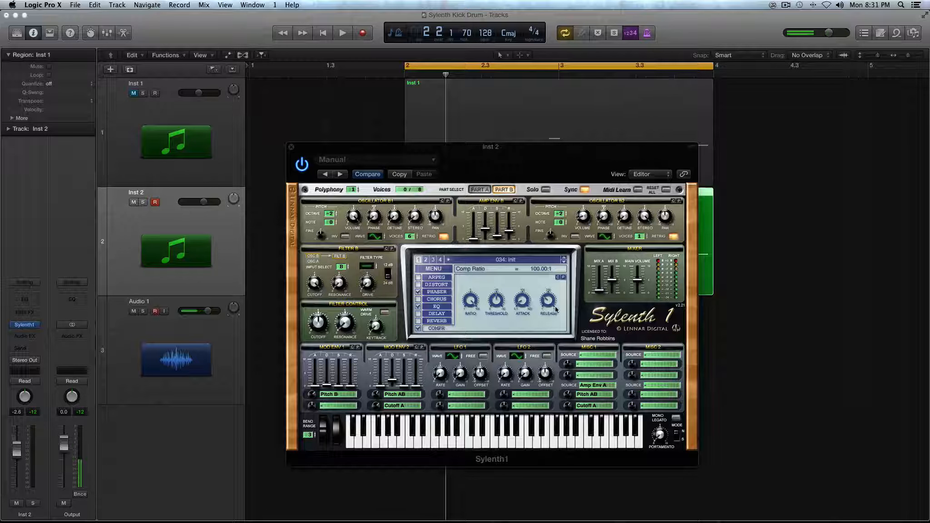
drag(548, 305, 550, 321)
drag(549, 310, 549, 308)
key(space)
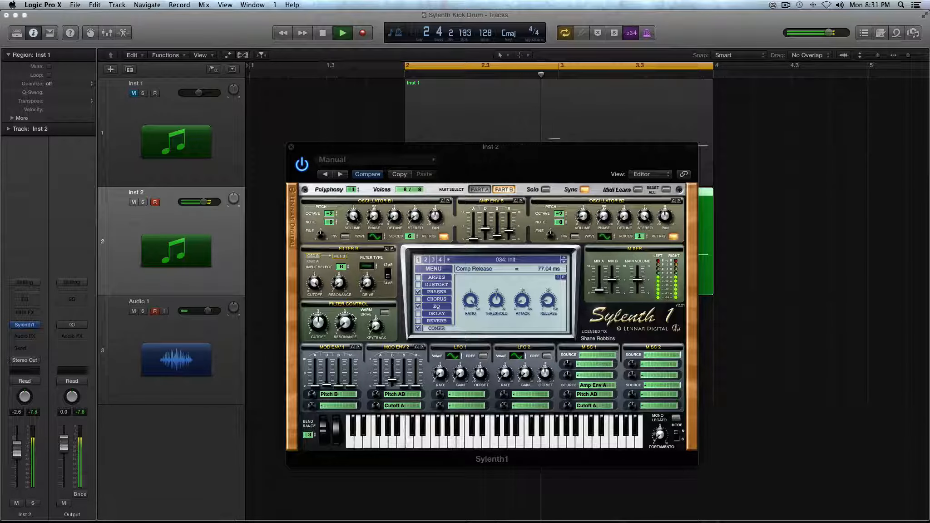
key(space)
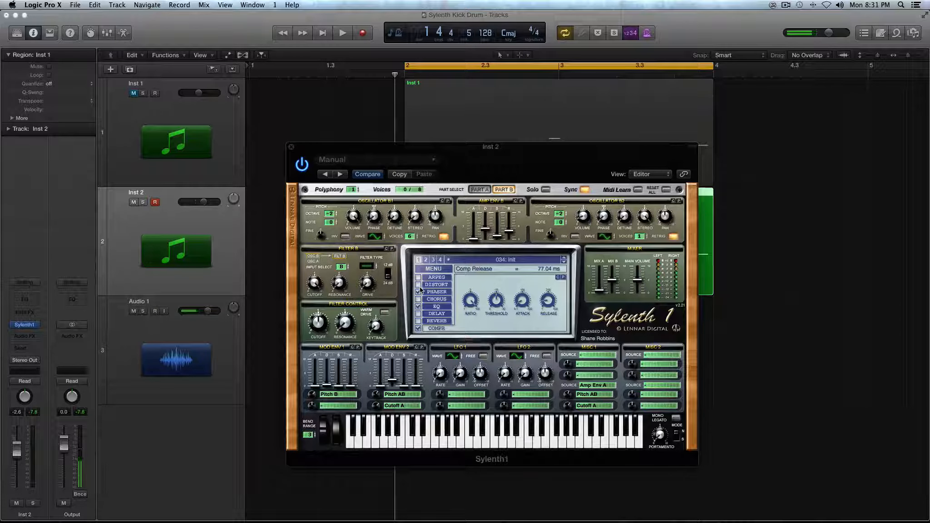
- Switch the distortion back on and set its dry/wet mix to 44.29% while the loop plays
click(419, 284)
key(space)
click(437, 284)
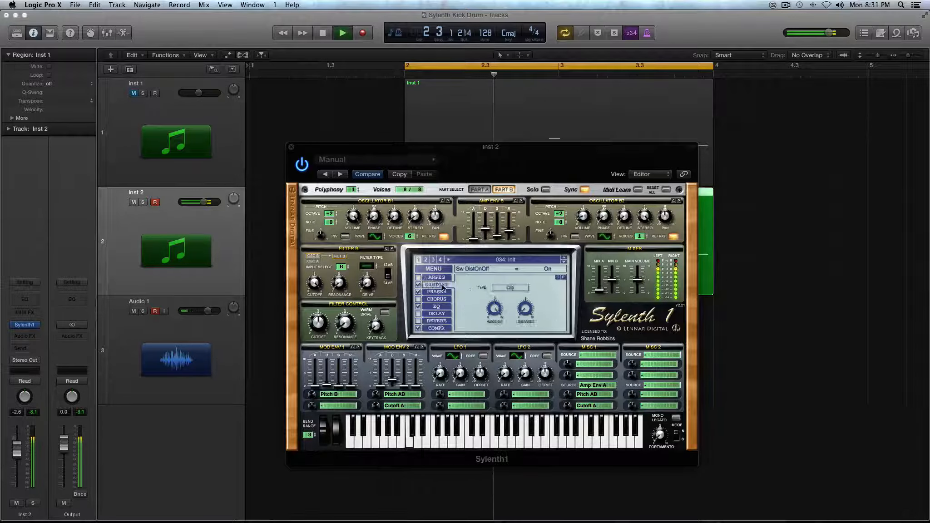
click(521, 307)
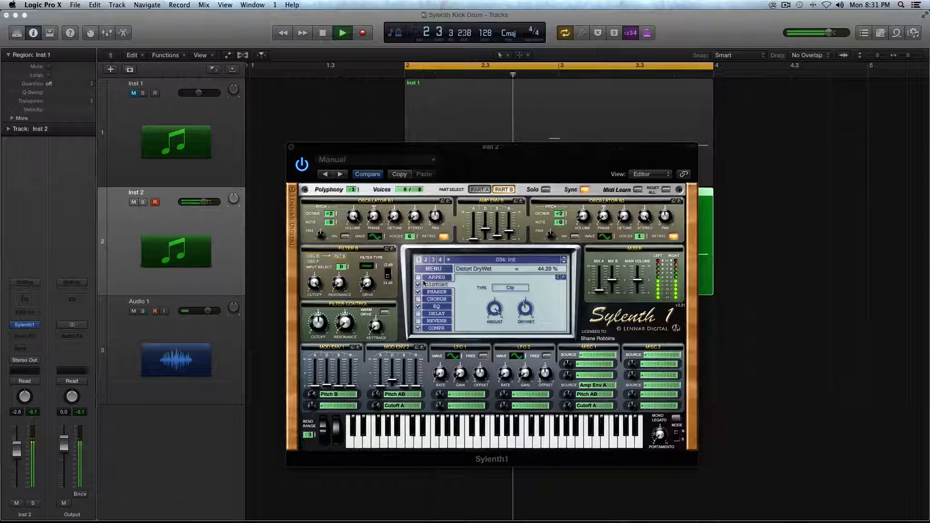
key(space)
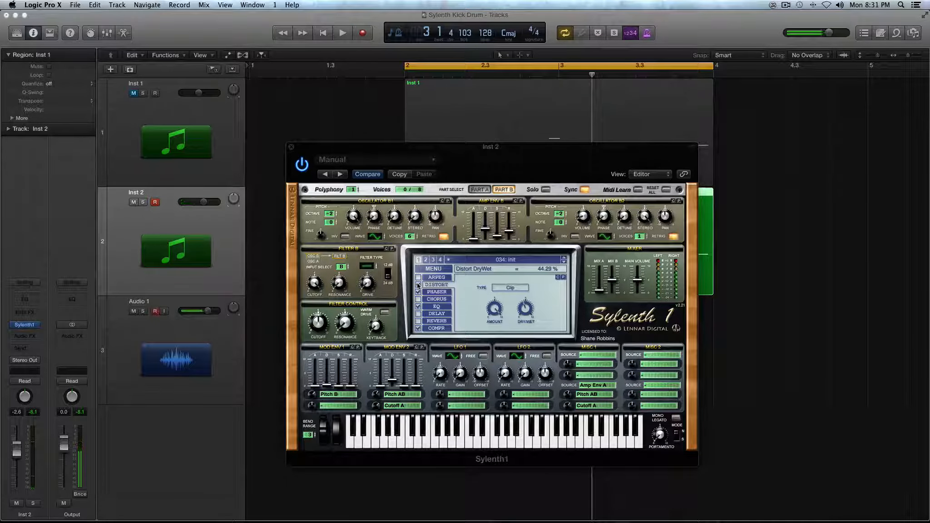